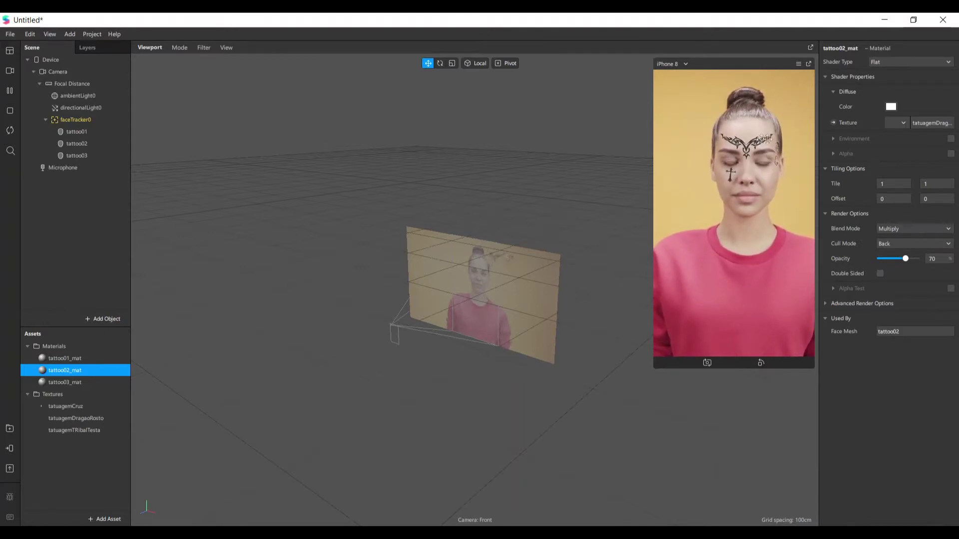
# Deselect the material, show the Patch Editor, and enlarge its area below the viewport.
pyautogui.click(730, 229)
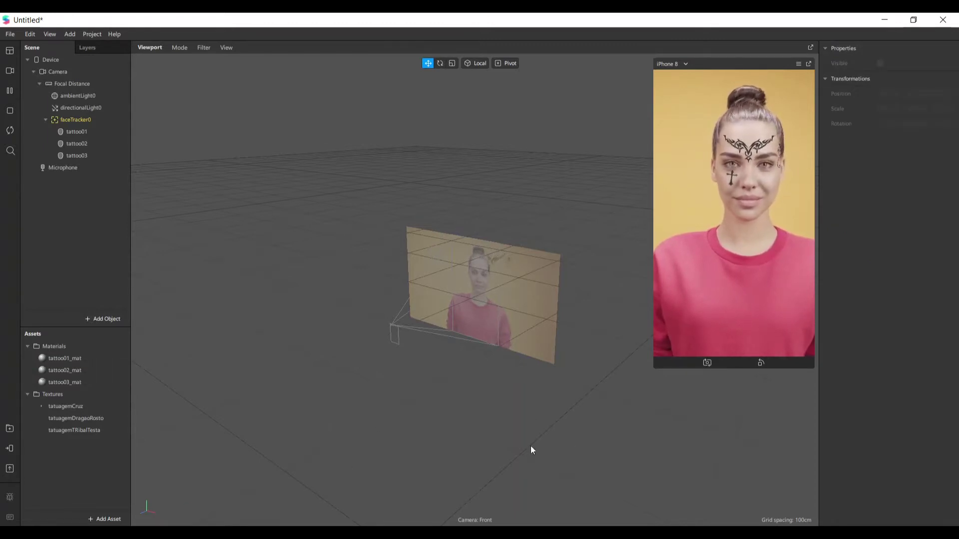
pyautogui.click(50, 35)
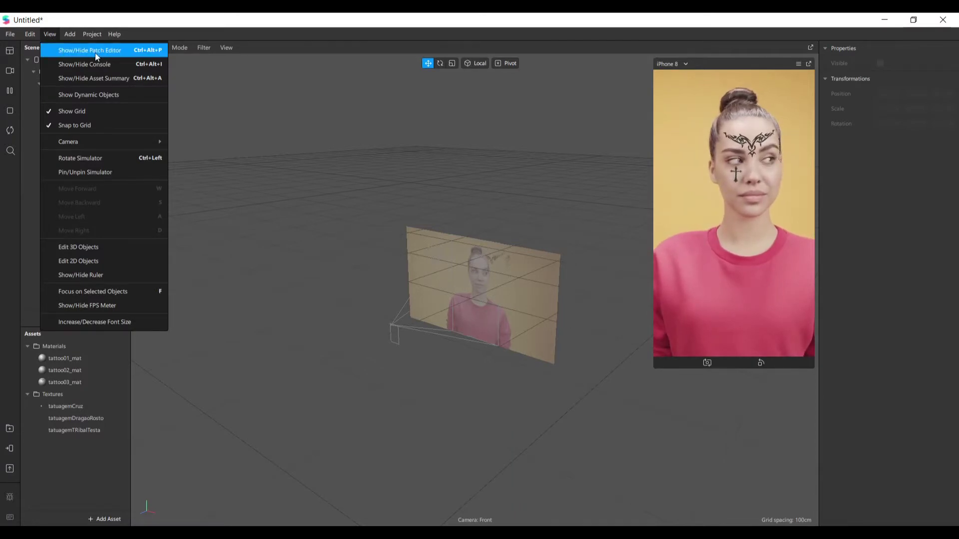
pyautogui.click(112, 52)
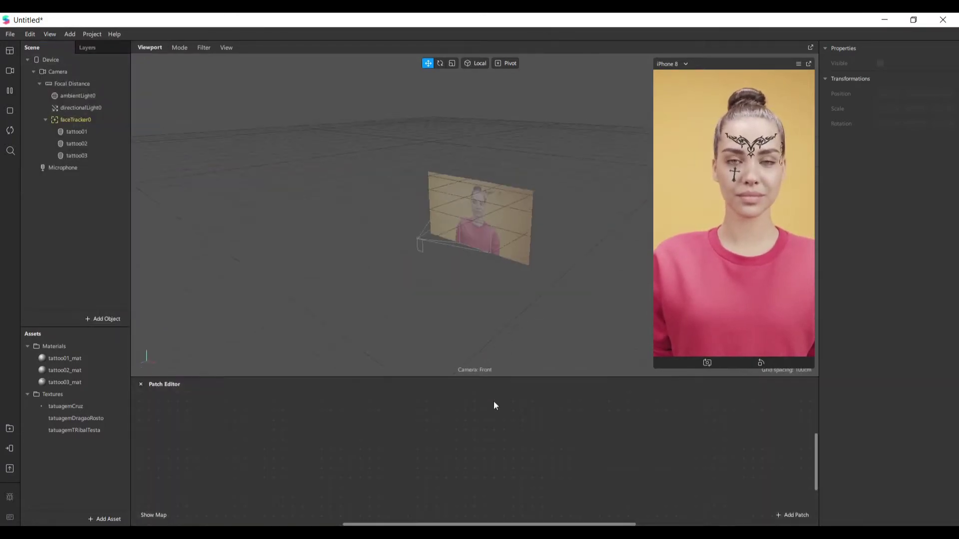
pyautogui.moveTo(501, 378); pyautogui.dragTo(516, 279)
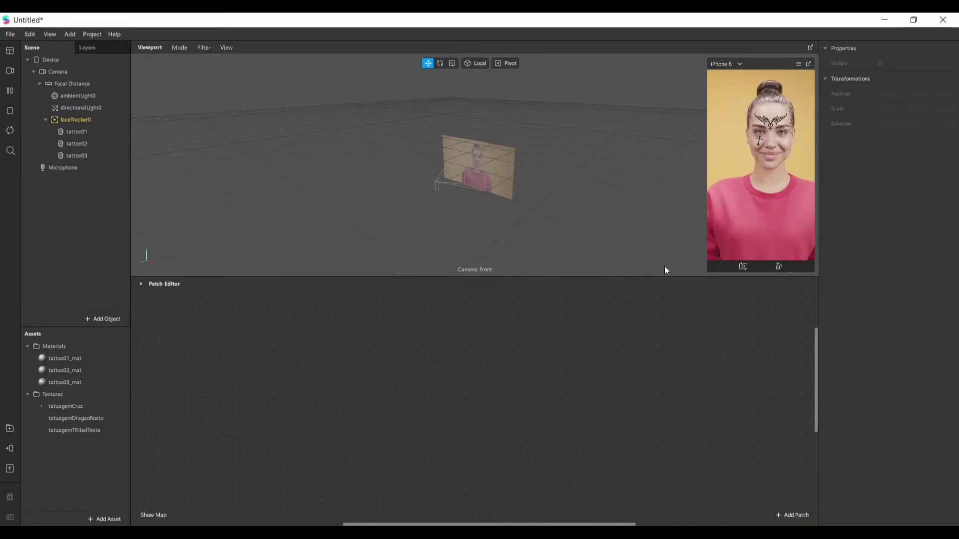
pyautogui.moveTo(588, 279); pyautogui.dragTo(530, 310)
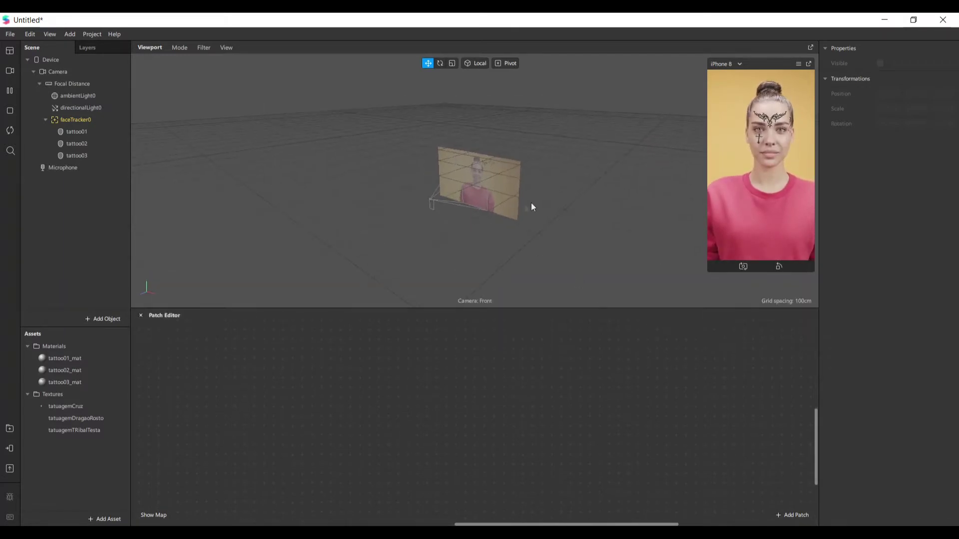
# Add a Screen Tap patch to the Patch Editor and place it at the start of the graph.
pyautogui.click(789, 515)
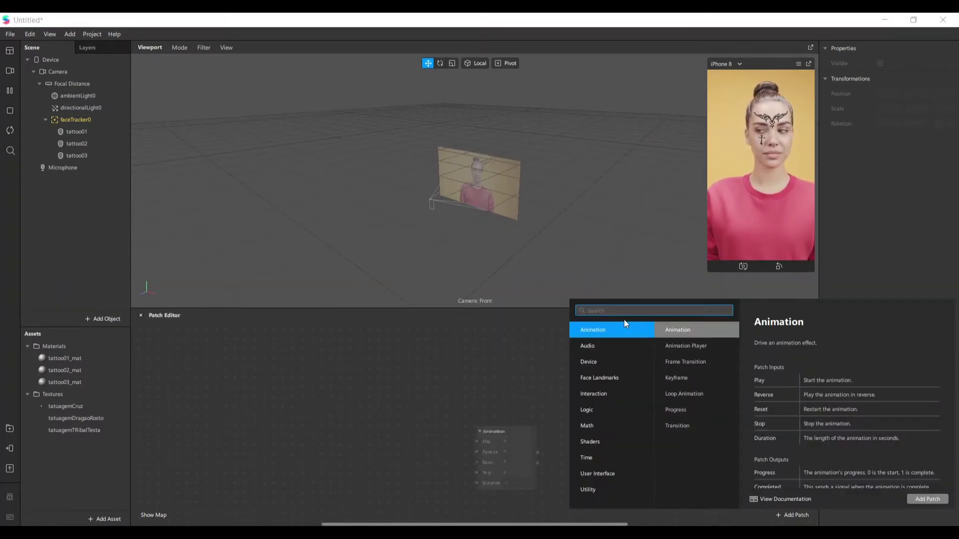
pyautogui.write('screen t')
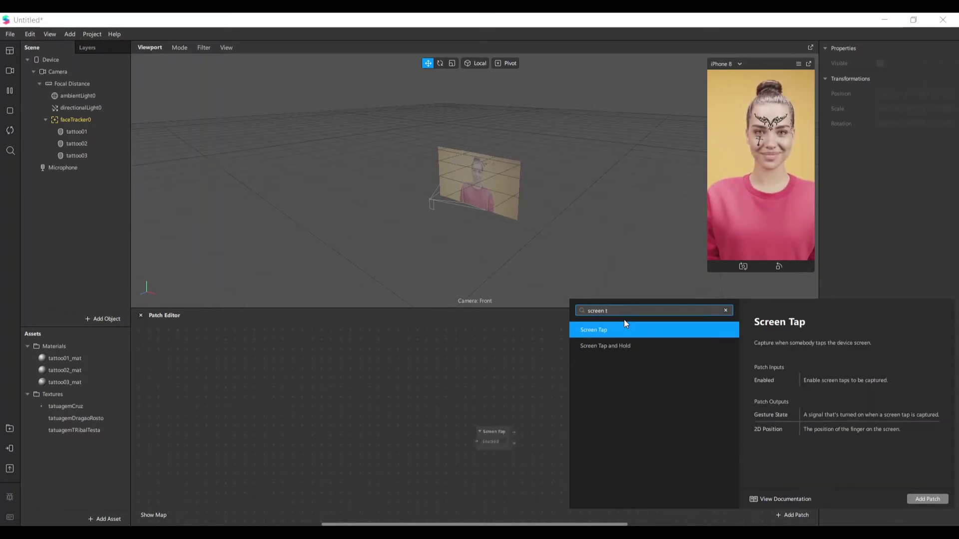
pyautogui.doubleClick(613, 331)
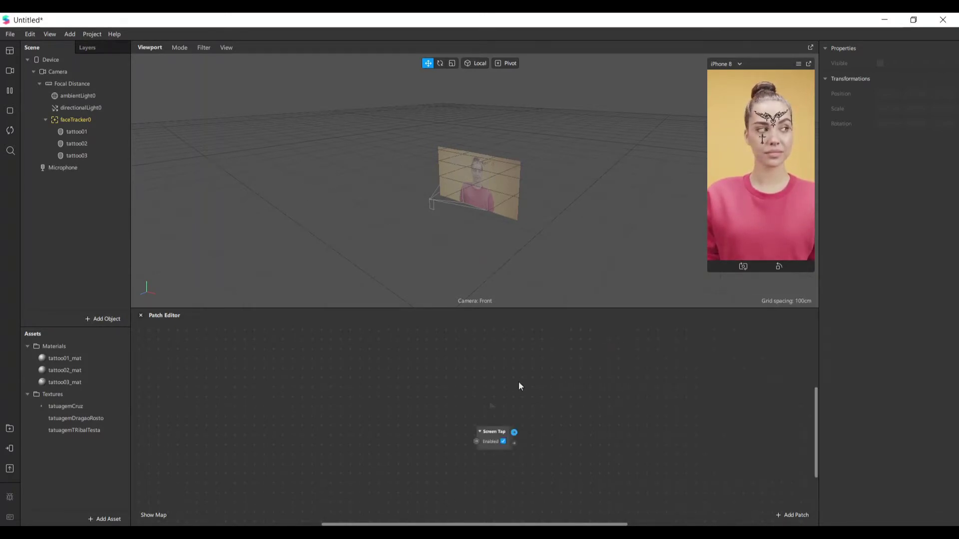
pyautogui.scroll(3, 493, 430)
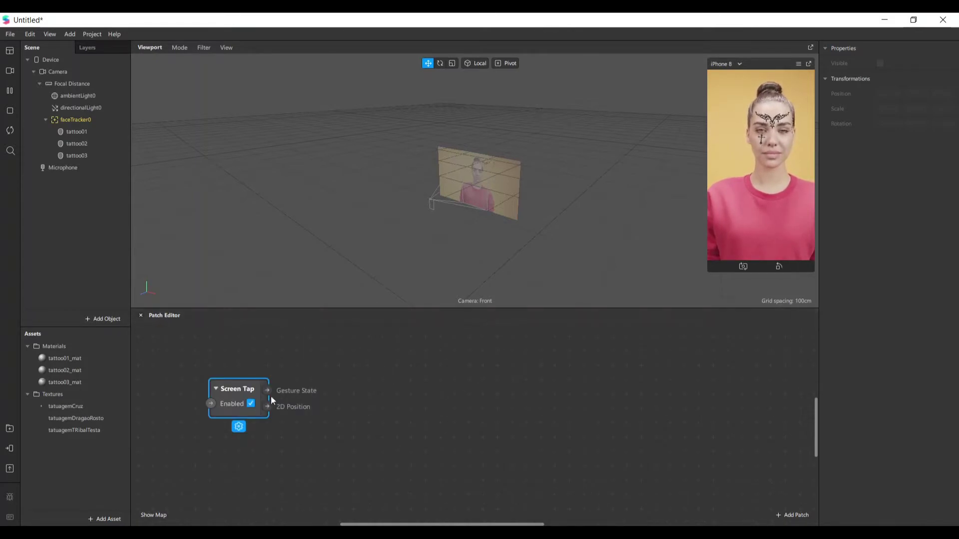
# Add a Counter patch with its Increase input fed by Screen Tap's Gesture State, and set Maximum Count to 3.
pyautogui.moveTo(267, 390); pyautogui.dragTo(405, 339)
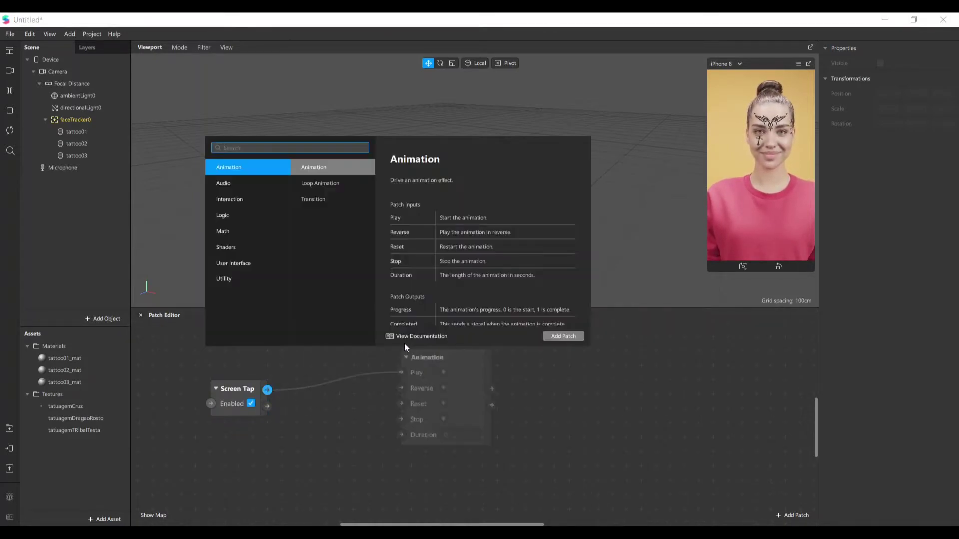
pyautogui.write('co')
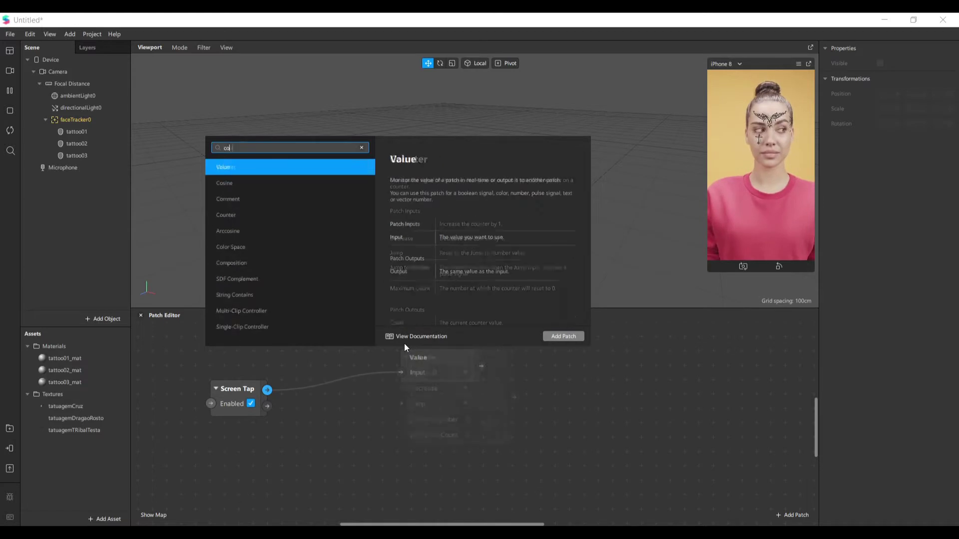
pyautogui.write('unter')
pyautogui.press('Return')
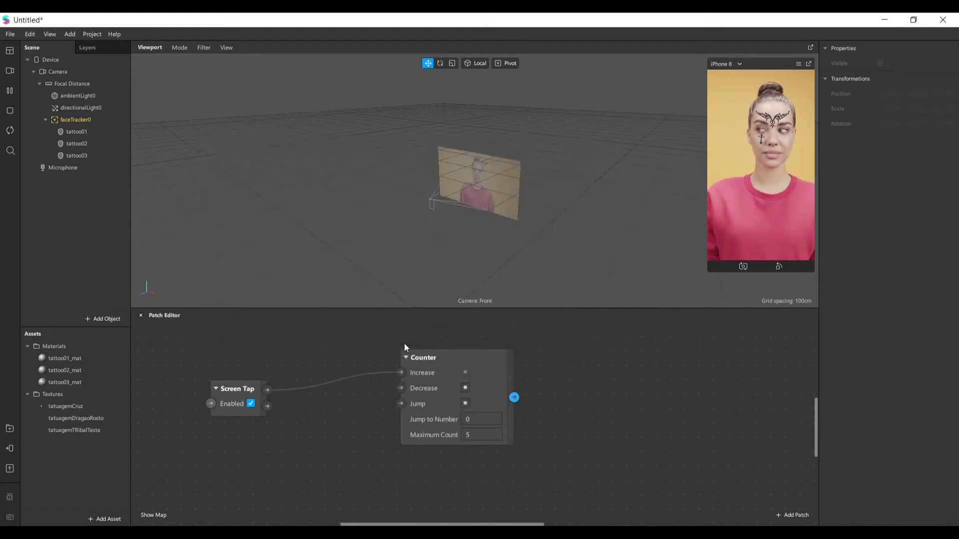
pyautogui.moveTo(453, 371); pyautogui.dragTo(393, 355)
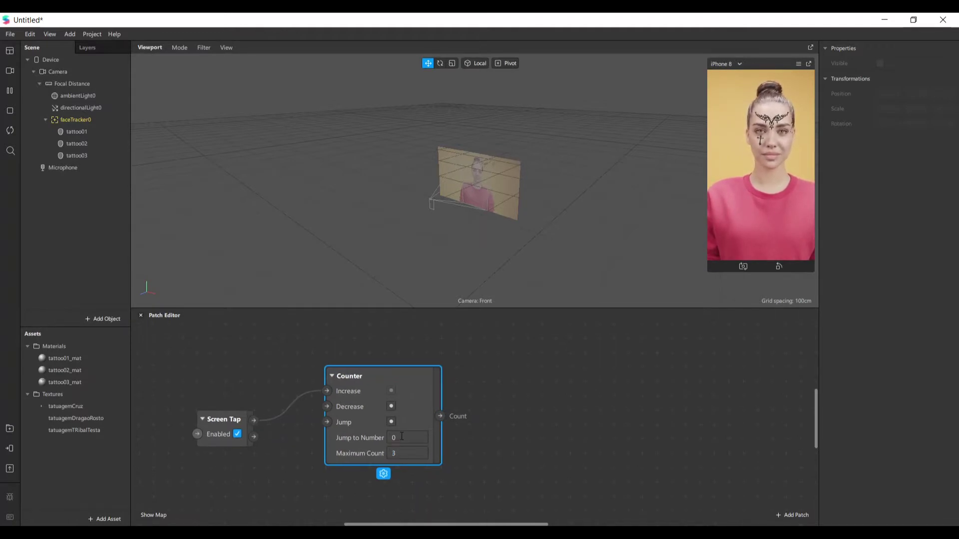
# Add an Equals Exactly patch with First Number fed by the Counter's Count output, and position it beside the Counter.
pyautogui.moveTo(352, 308); pyautogui.dragTo(352, 273)
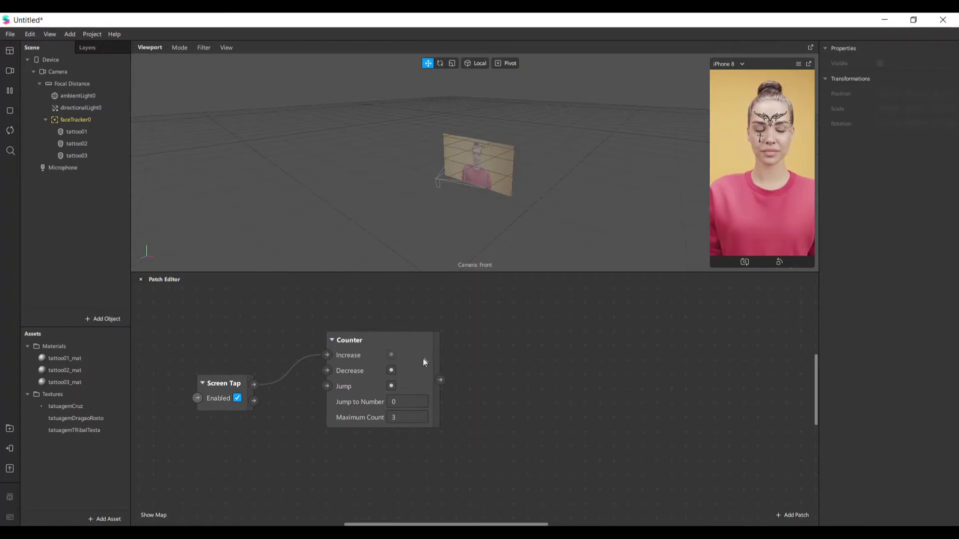
pyautogui.moveTo(442, 382); pyautogui.dragTo(553, 307)
pyautogui.write('equal')
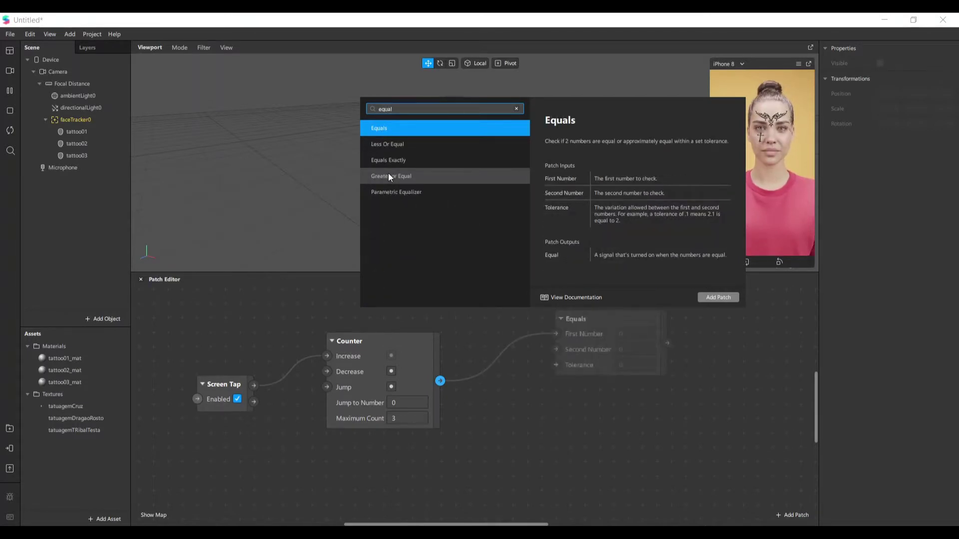
pyautogui.write('s')
pyautogui.doubleClick(435, 144)
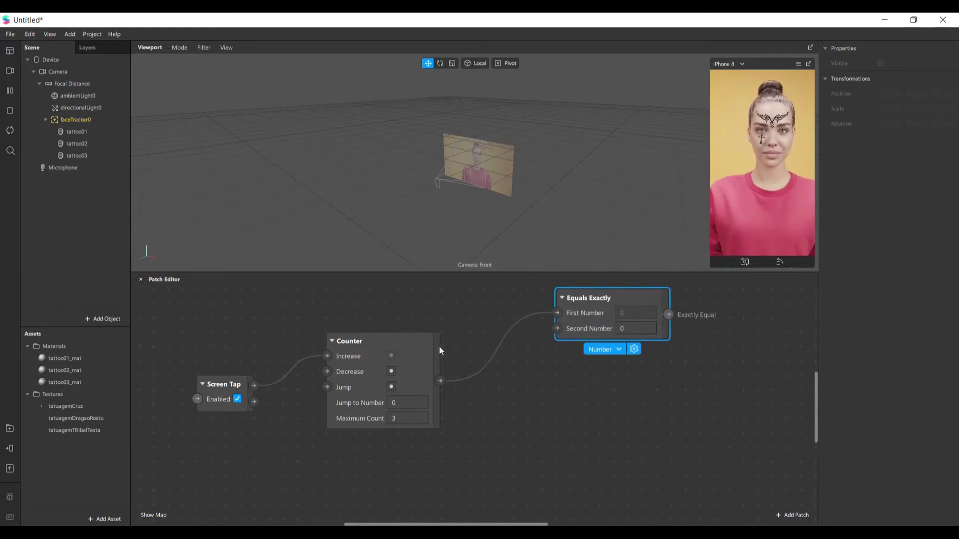
pyautogui.moveTo(439, 346); pyautogui.dragTo(439, 360)
pyautogui.moveTo(568, 323); pyautogui.dragTo(558, 337)
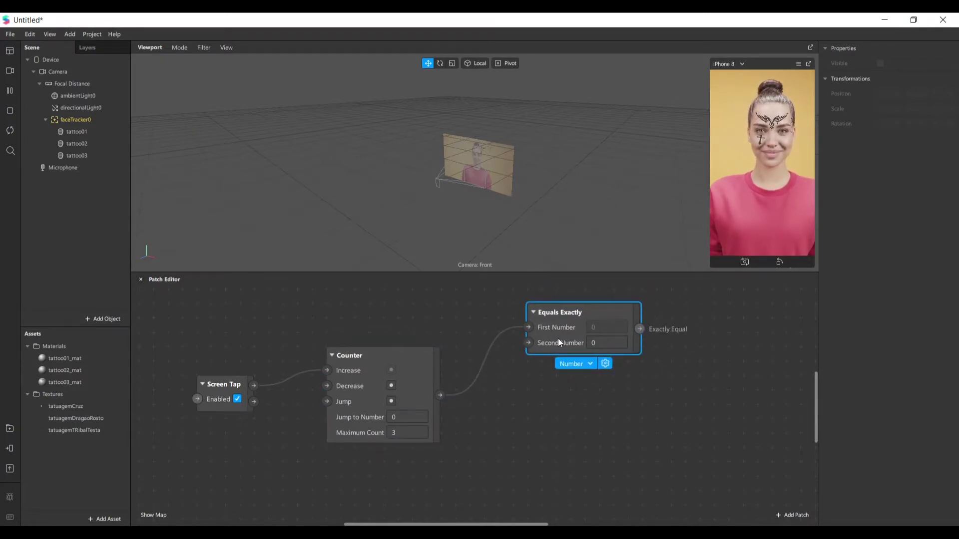
# Duplicate the Equals Exactly patch twice and line up the copies in a column beneath the original.
pyautogui.hotkey('ctrl', 'd')
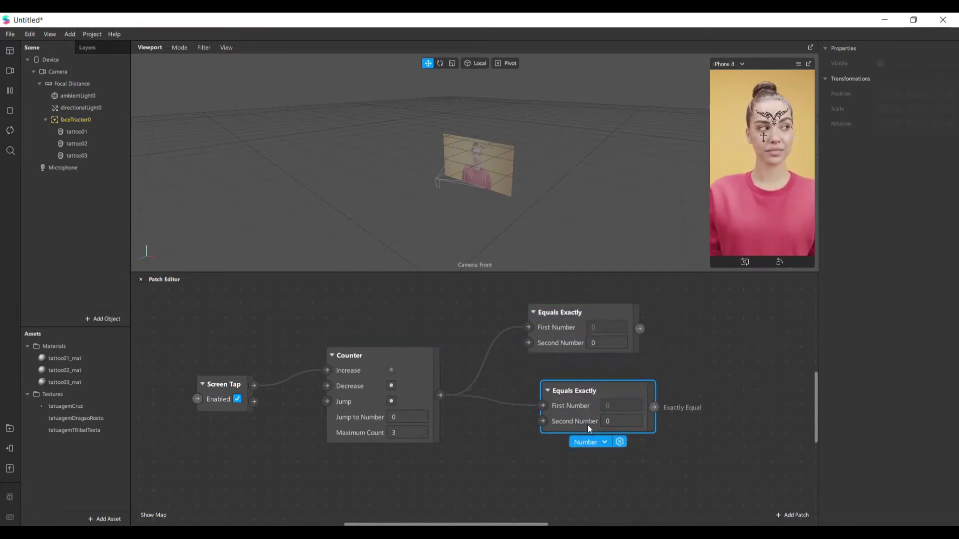
pyautogui.scroll(-2, 571, 436)
pyautogui.hotkey('ctrl', 'd')
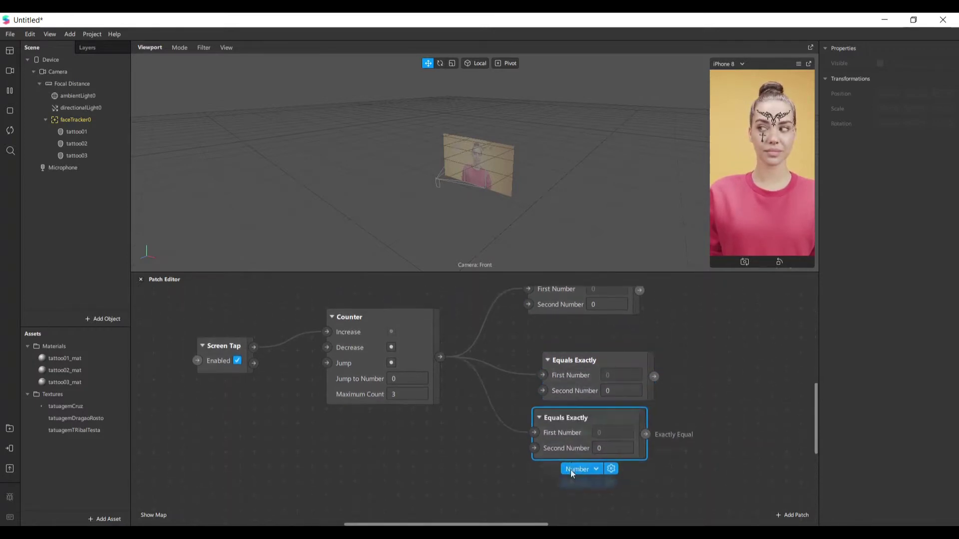
pyautogui.moveTo(574, 414); pyautogui.dragTo(569, 459)
pyautogui.moveTo(576, 375); pyautogui.dragTo(561, 361)
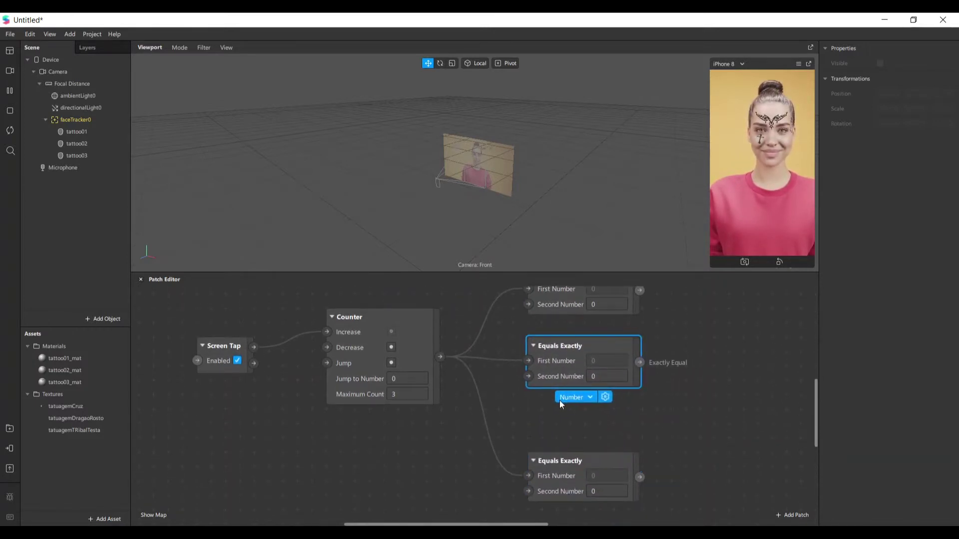
# Set Second Number to 1 in the middle Equals Exactly patch and 2 in the lowest one, and even out the column's spacing.
pyautogui.scroll(3, 538, 366)
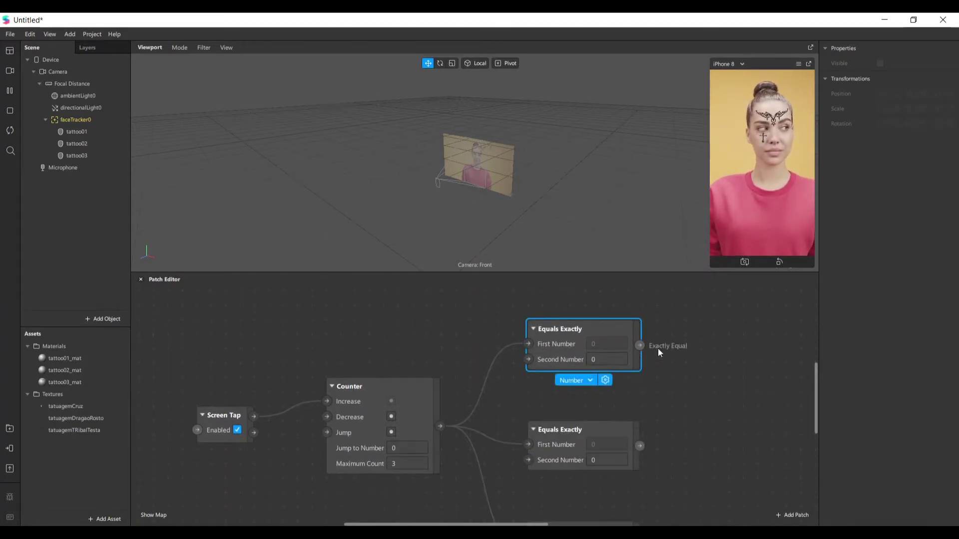
pyautogui.scroll(-1, 587, 380)
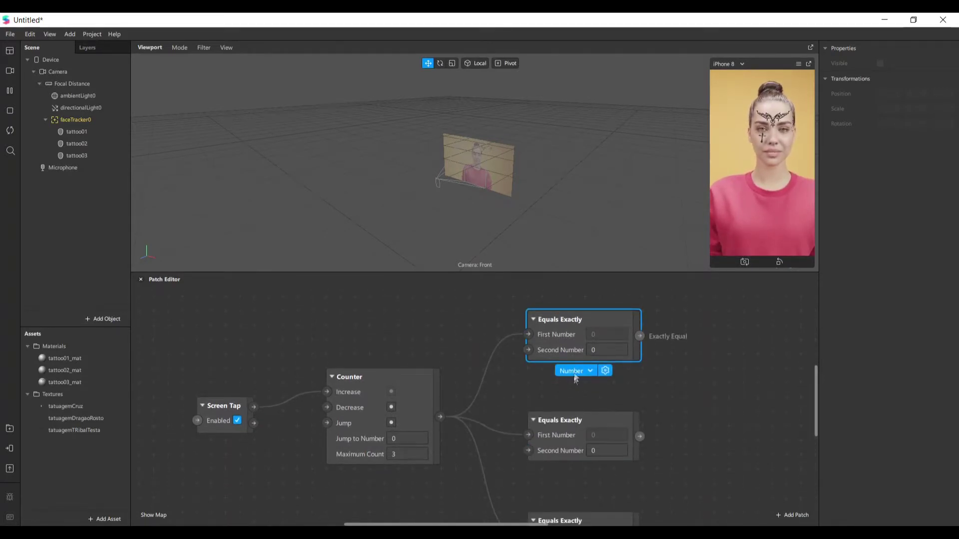
pyautogui.scroll(-3, 580, 408)
pyautogui.click(609, 381)
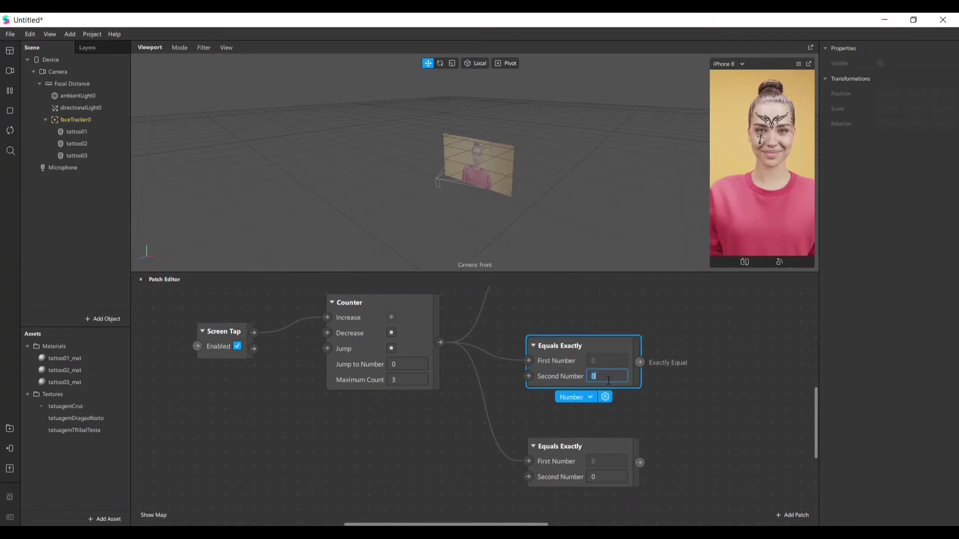
pyautogui.click(600, 478)
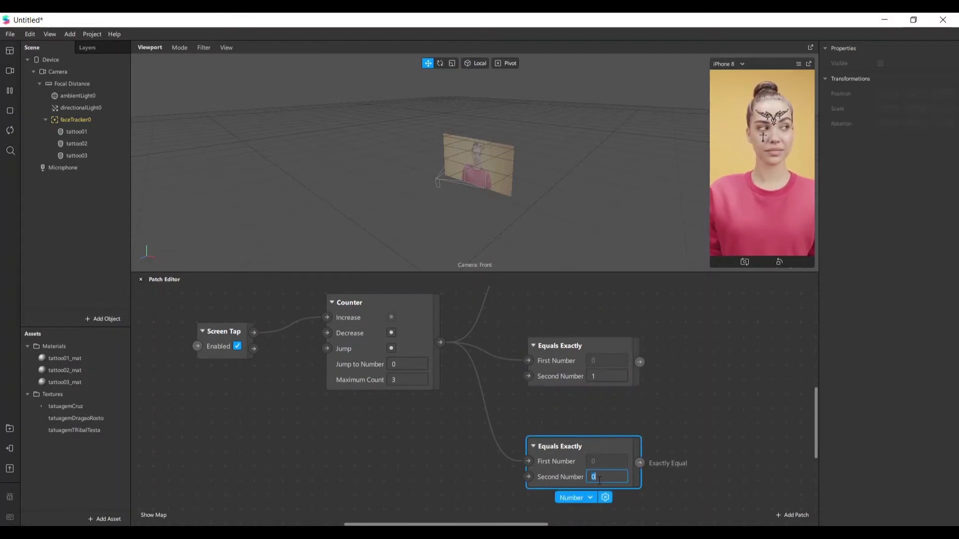
pyautogui.write('2')
pyautogui.scroll(1, 608, 461)
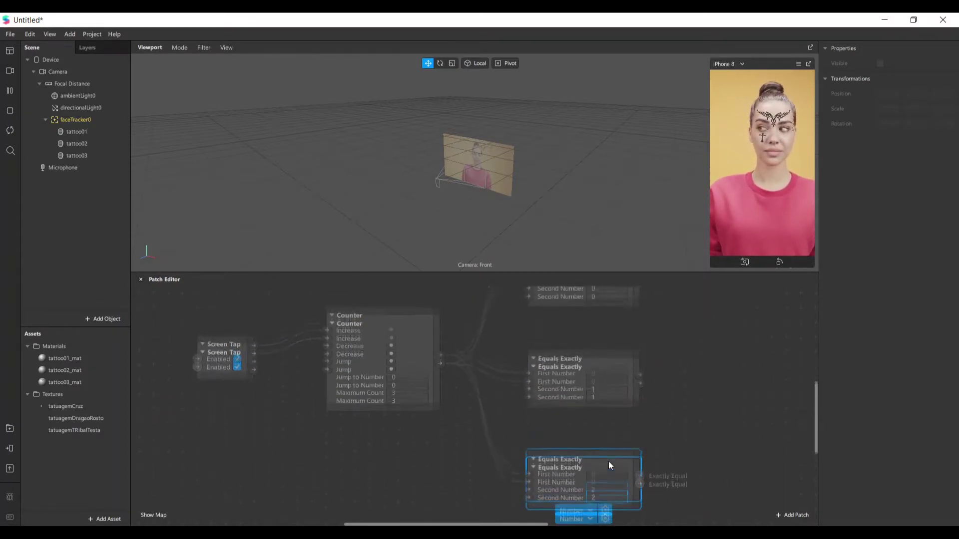
pyautogui.press('Return')
pyautogui.scroll(1, 567, 446)
pyautogui.click(567, 439)
pyautogui.moveTo(567, 340); pyautogui.dragTo(568, 326)
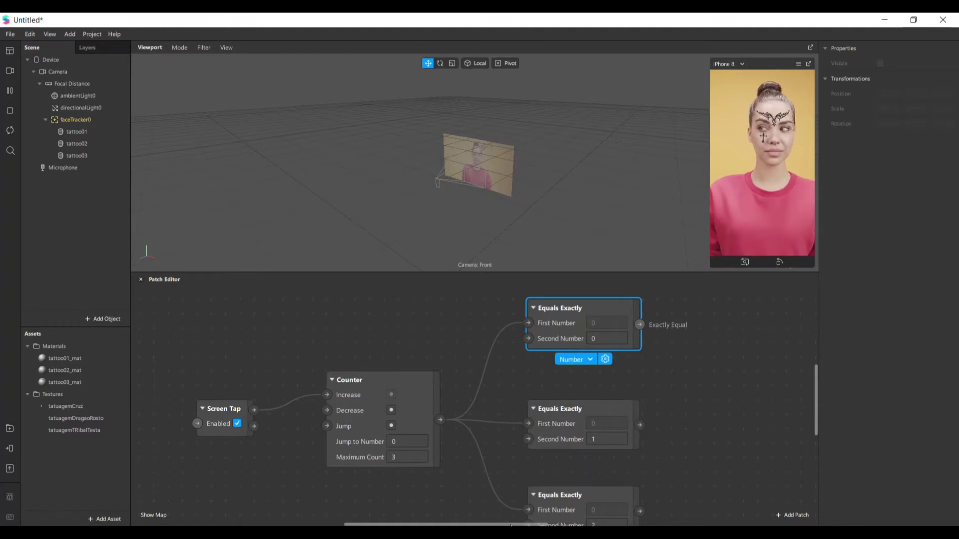
# Create a Visible patch for tattoo01 and connect the Equals Exactly patch with Second Number 0 to it.
pyautogui.moveTo(510, 525); pyautogui.dragTo(560, 526)
pyautogui.click(87, 133)
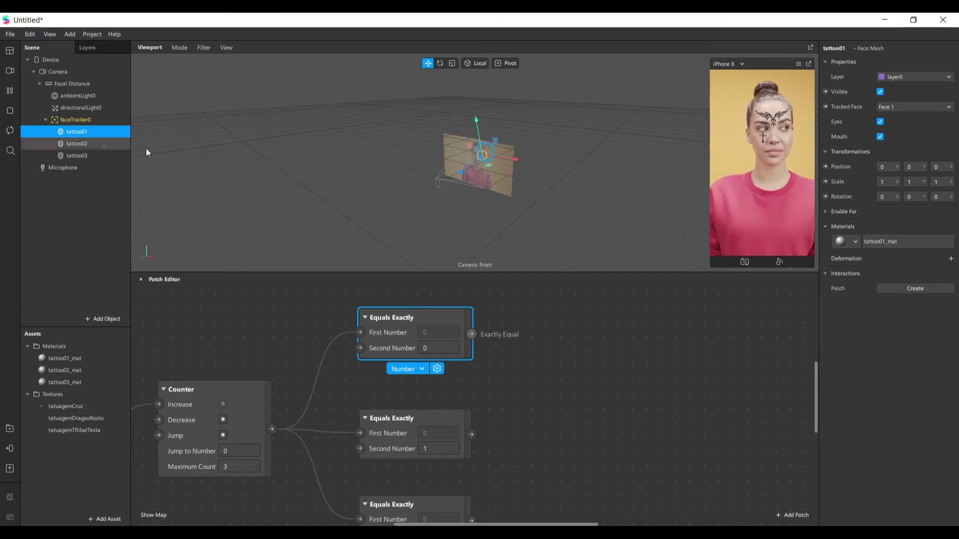
pyautogui.click(827, 94)
pyautogui.moveTo(499, 425); pyautogui.dragTo(594, 309)
pyautogui.moveTo(471, 338); pyautogui.dragTo(561, 332)
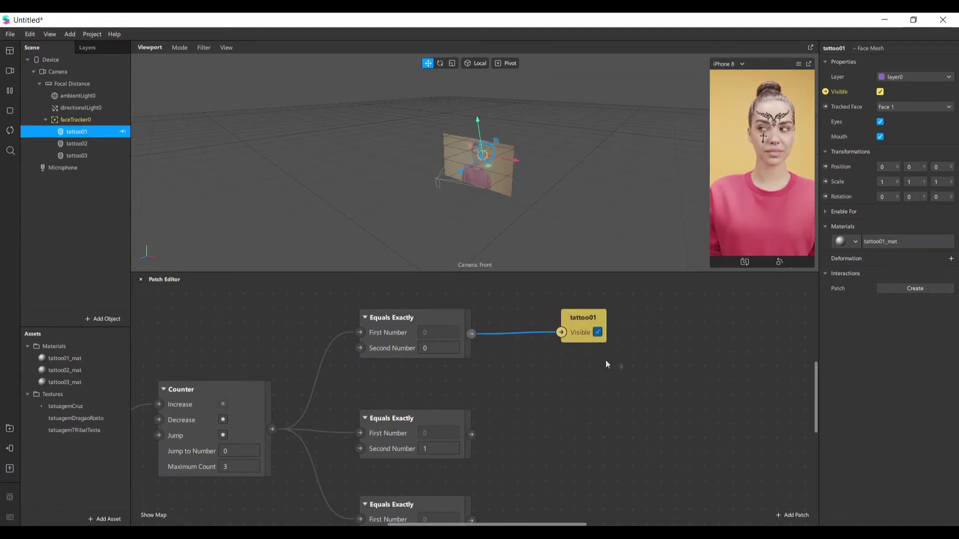
# Create a Visible patch for tattoo02 and connect the Equals Exactly patch with Second Number 1 to it.
pyautogui.click(84, 144)
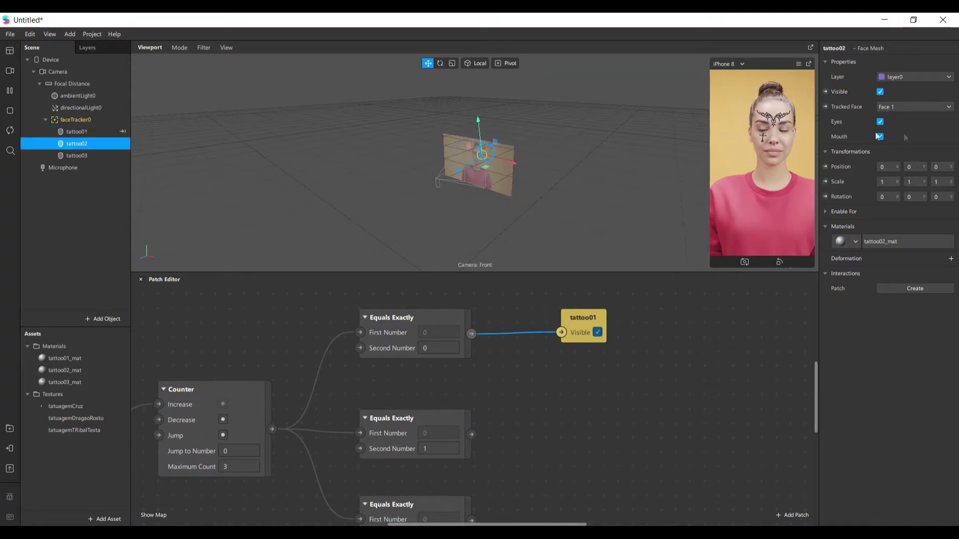
pyautogui.click(825, 93)
pyautogui.moveTo(472, 433); pyautogui.dragTo(573, 424)
# Create a Visible patch for tattoo03 and connect the Equals Exactly patch with Second Number 2 to it.
pyautogui.scroll(-3, 572, 422)
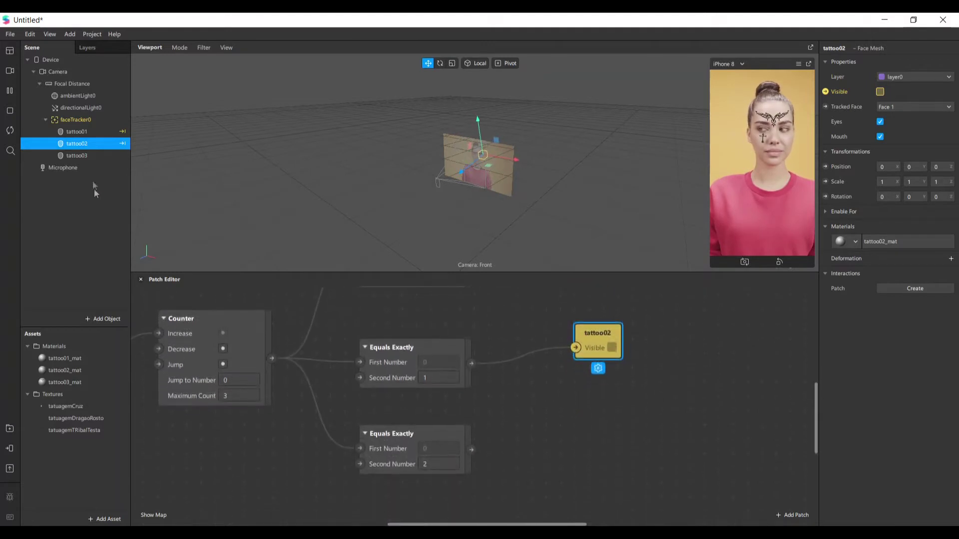
pyautogui.click(85, 156)
pyautogui.click(826, 93)
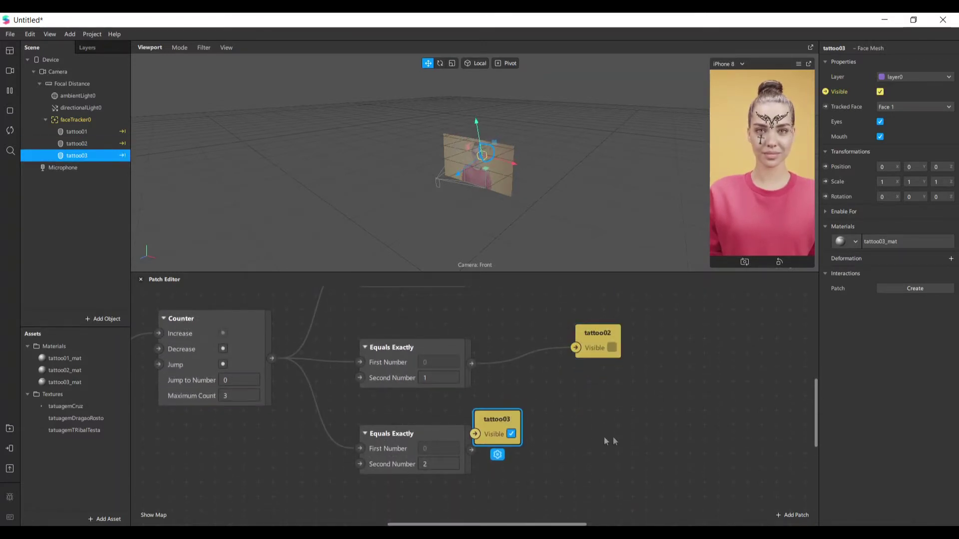
pyautogui.moveTo(498, 418); pyautogui.dragTo(556, 417)
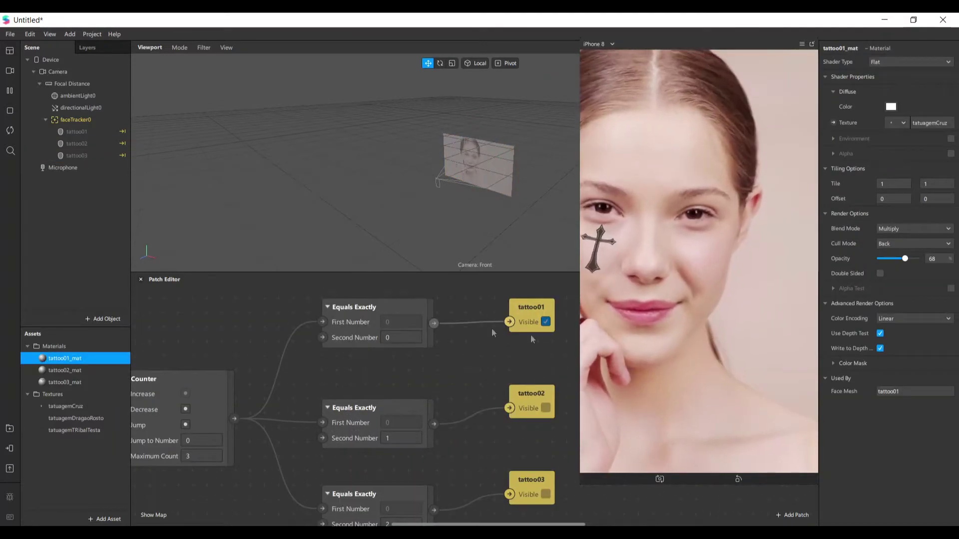
# Enlarge the Patch Editor area and move the Counter patch closer to the Equals Exactly patches.
pyautogui.scroll(-2, 547, 347)
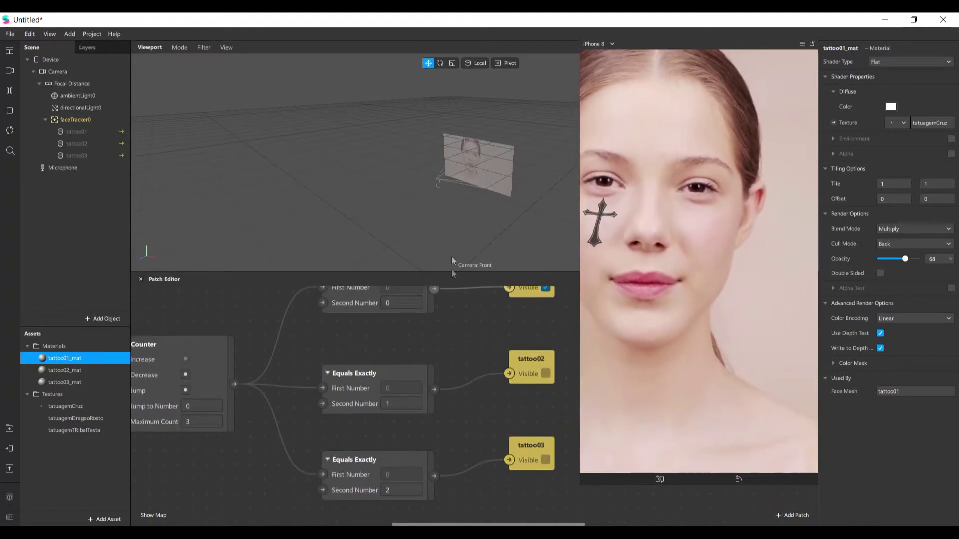
pyautogui.moveTo(450, 272); pyautogui.dragTo(449, 216)
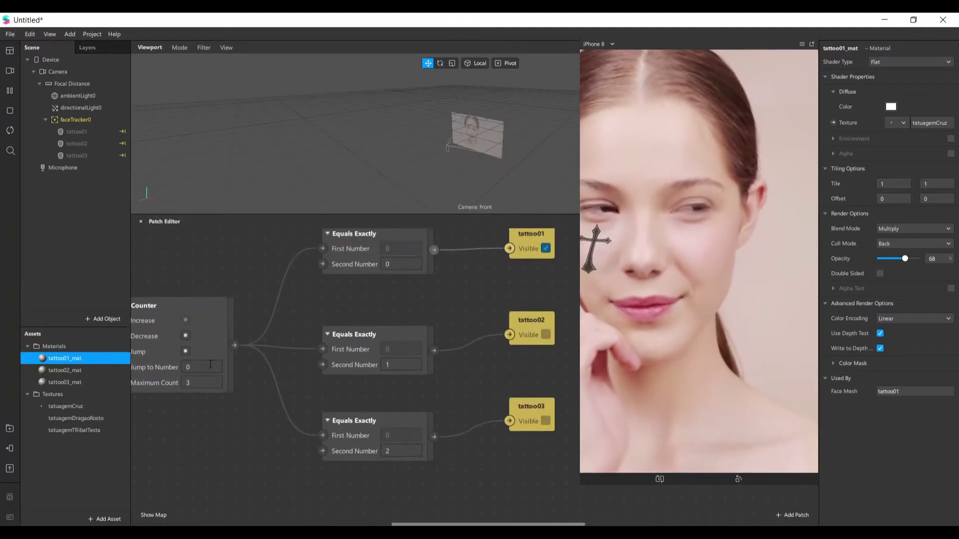
pyautogui.scroll(2, 464, 316)
pyautogui.moveTo(195, 341); pyautogui.dragTo(238, 298)
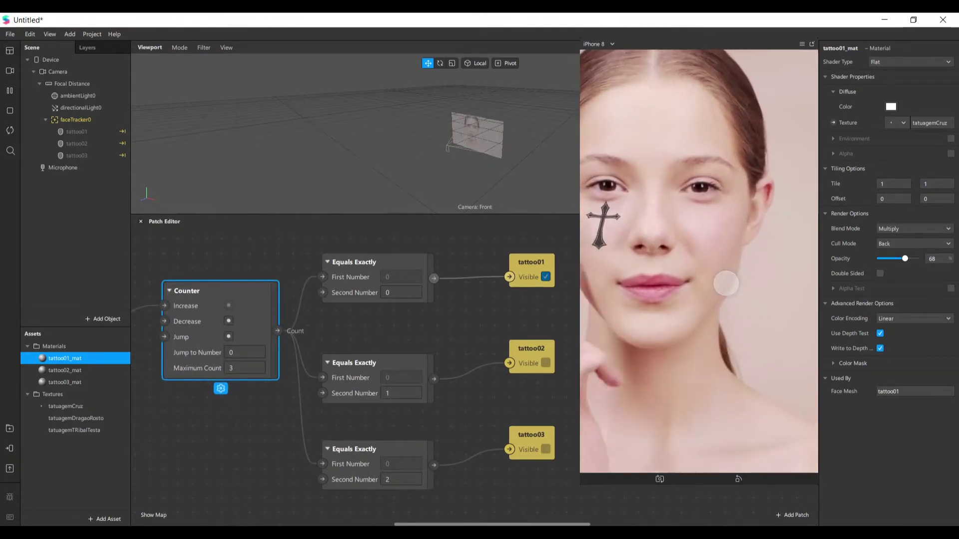
# Test the tattoo switching by repeatedly tapping the simulated phone screen in the preview.
pyautogui.click(723, 294)
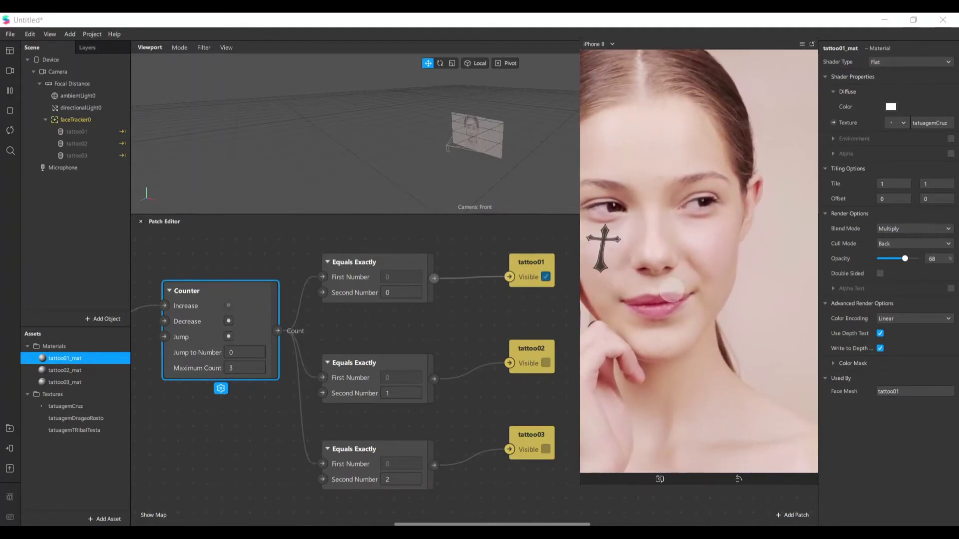
pyautogui.click(10, 450)
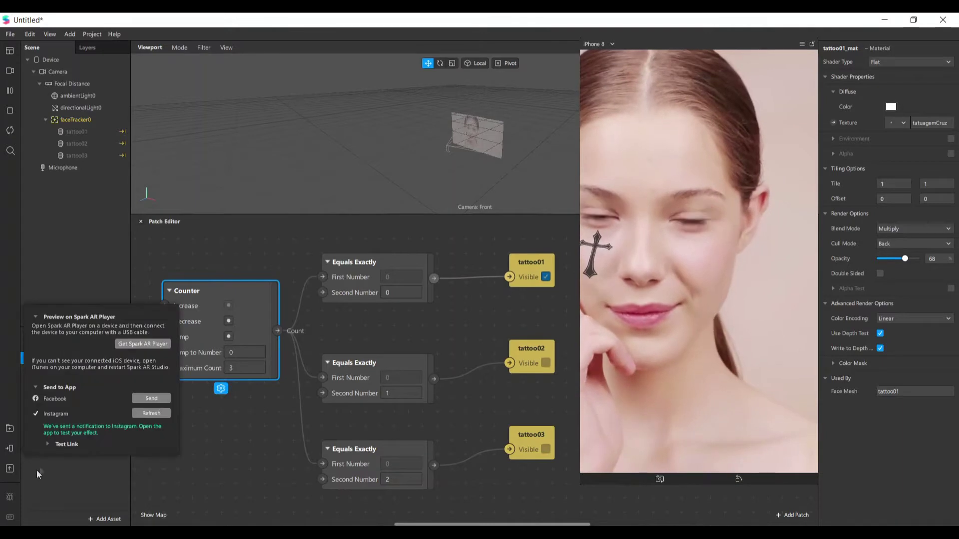
pyautogui.click(216, 433)
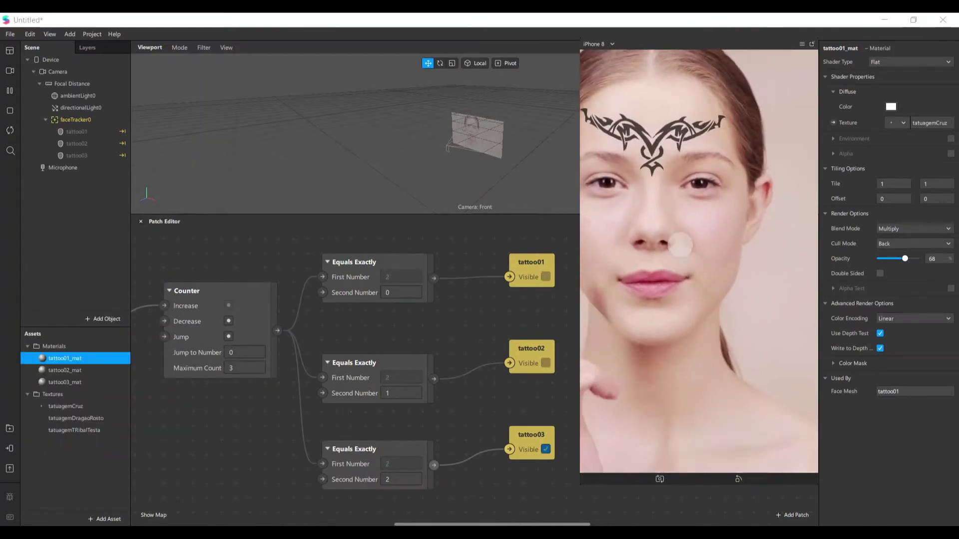
pyautogui.click(701, 325)
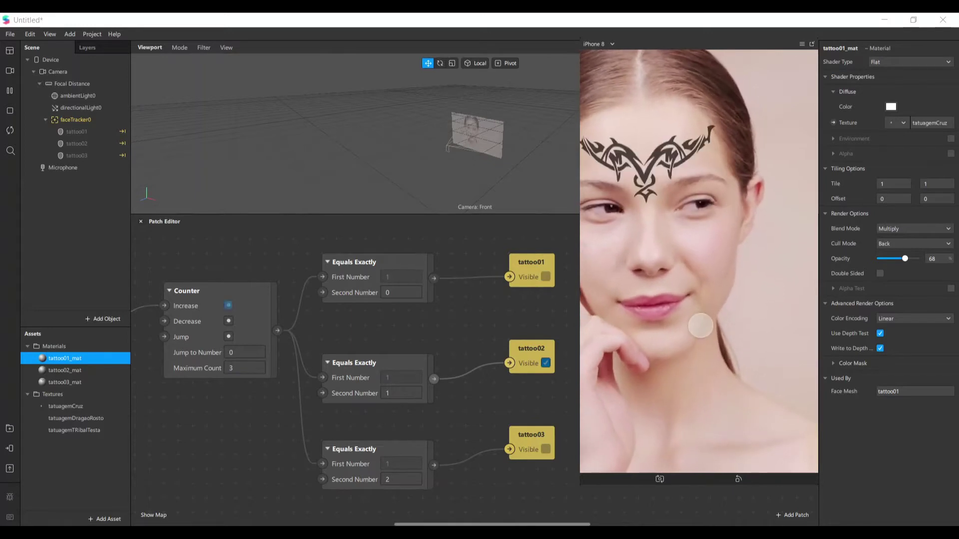
pyautogui.click(686, 402)
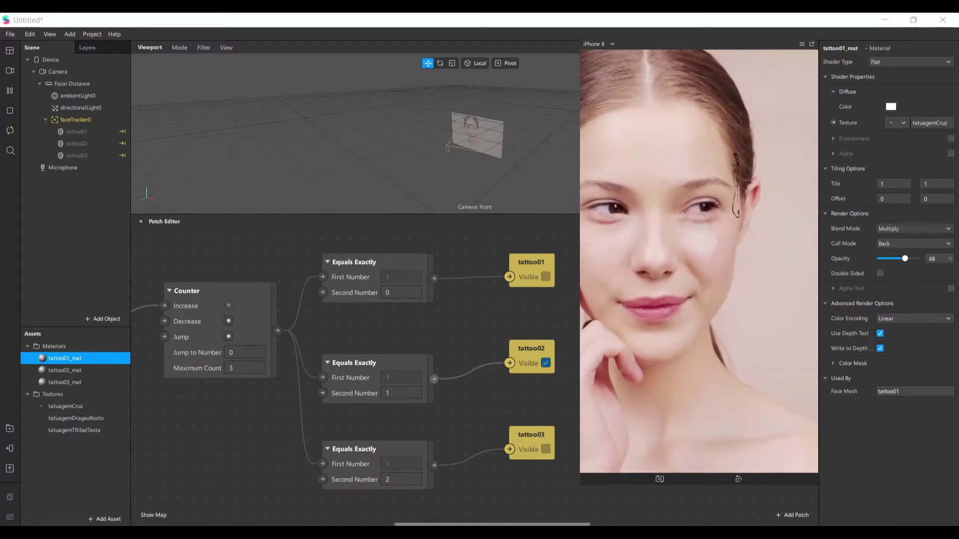
pyautogui.click(650, 234)
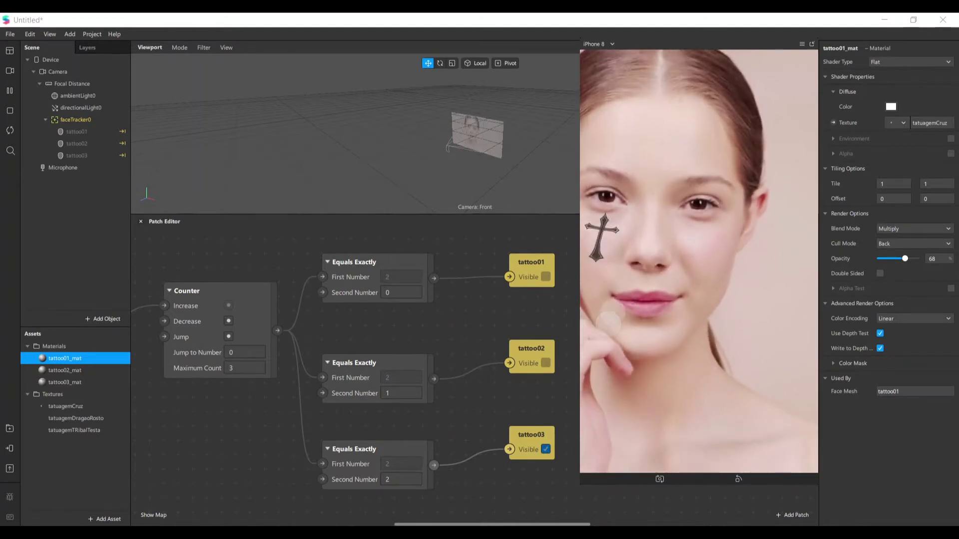
pyautogui.click(651, 343)
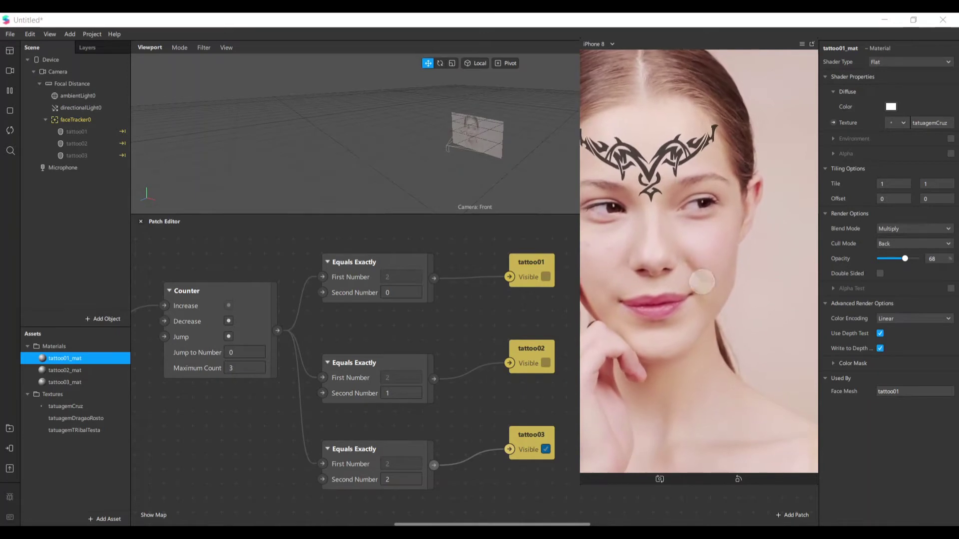
pyautogui.click(675, 240)
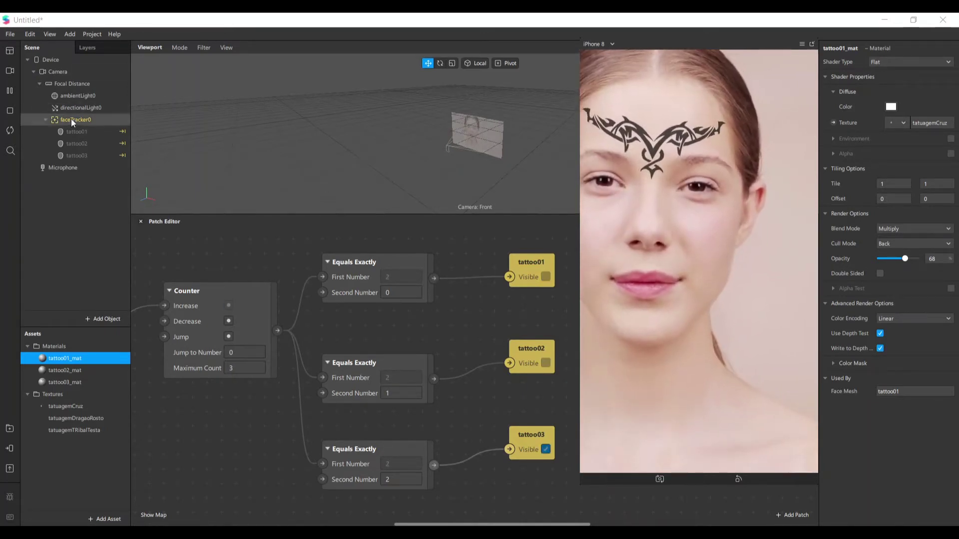
# Add a face mesh under faceTracker0 and rename it as retouch.
pyautogui.rightClick(70, 121)
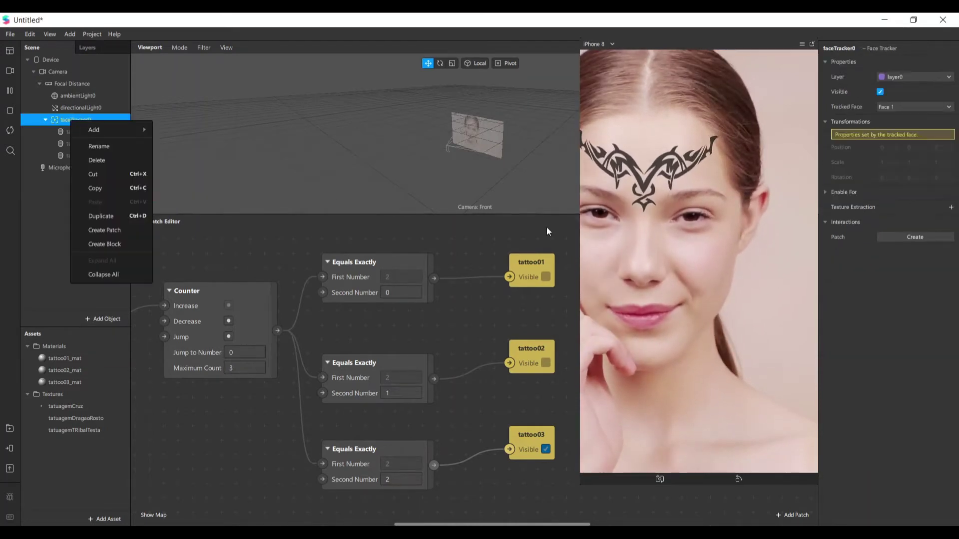
pyautogui.moveTo(106, 131)
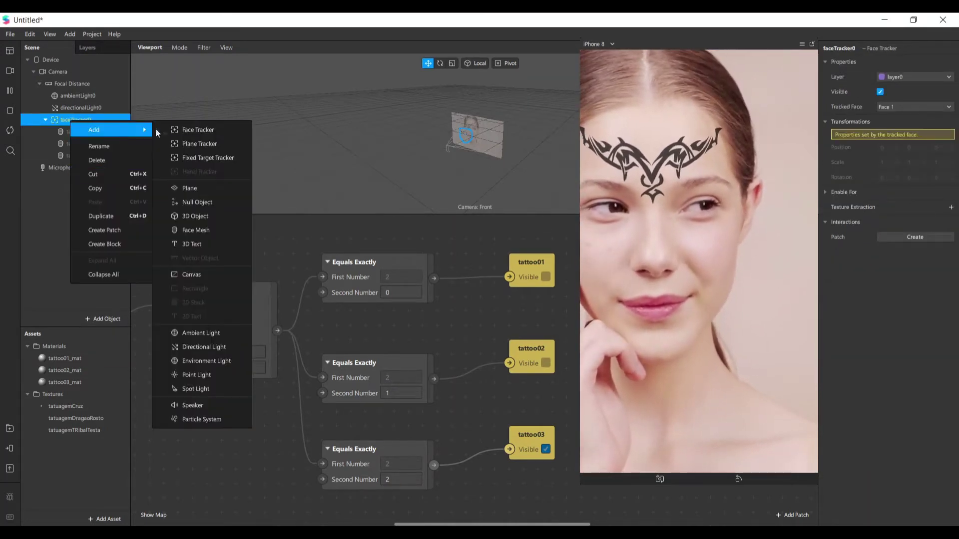
pyautogui.click(208, 231)
pyautogui.doubleClick(85, 168)
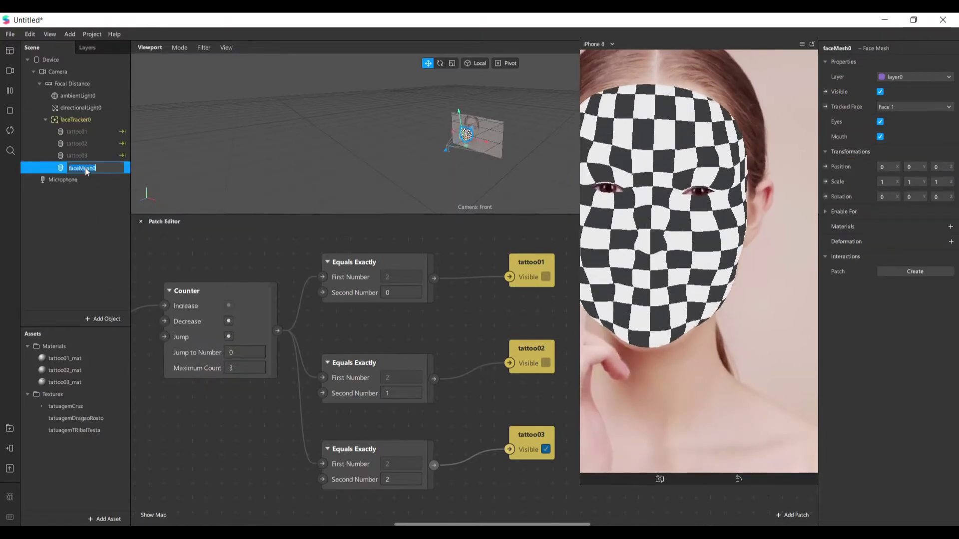
pyautogui.write('retouch')
pyautogui.press('Return')
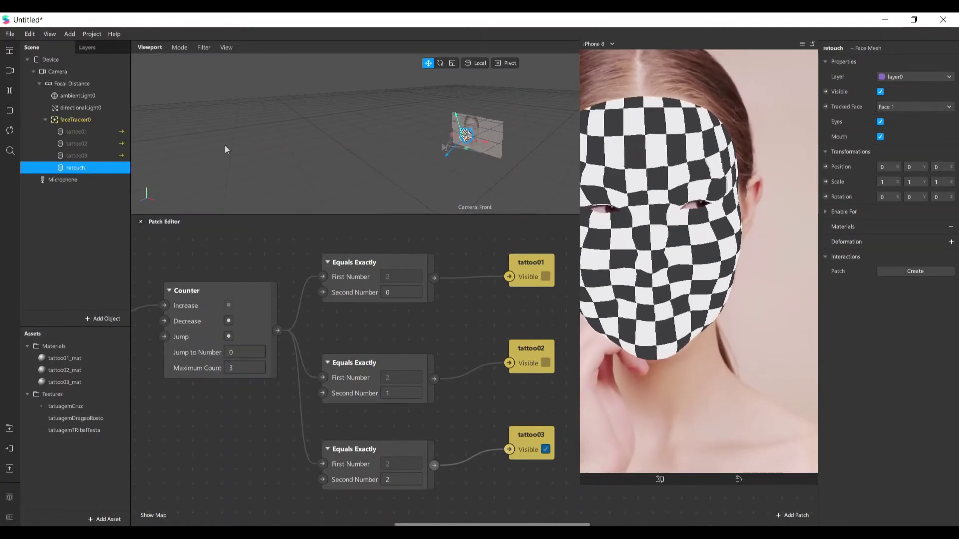
# Create a new material for the retouch face mesh and rename it as retouch_mat.
pyautogui.click(950, 226)
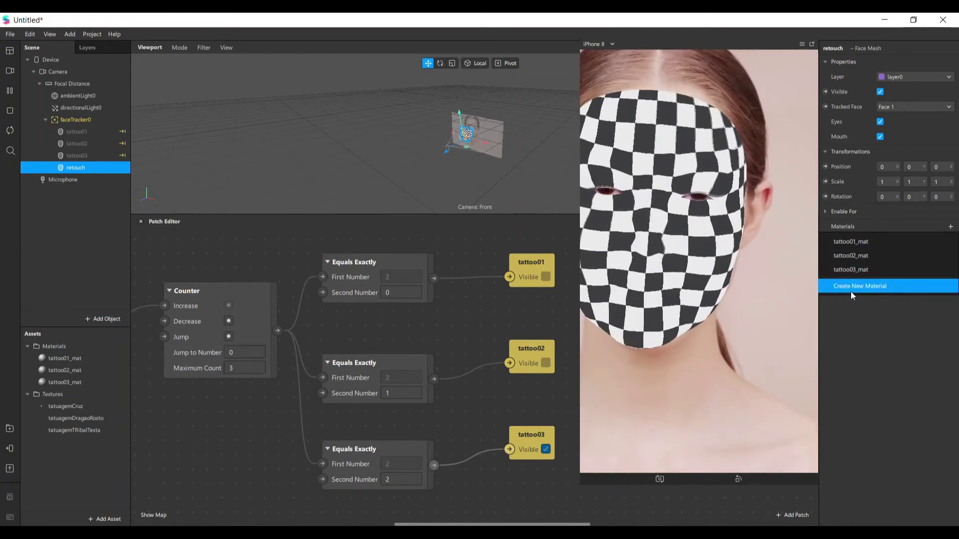
pyautogui.click(850, 288)
pyautogui.doubleClick(60, 394)
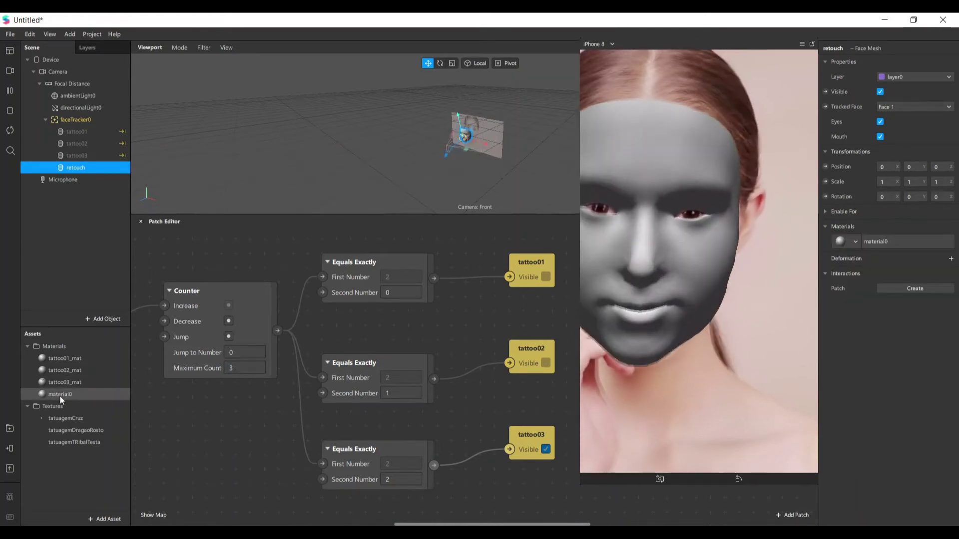
pyautogui.write('retouch')
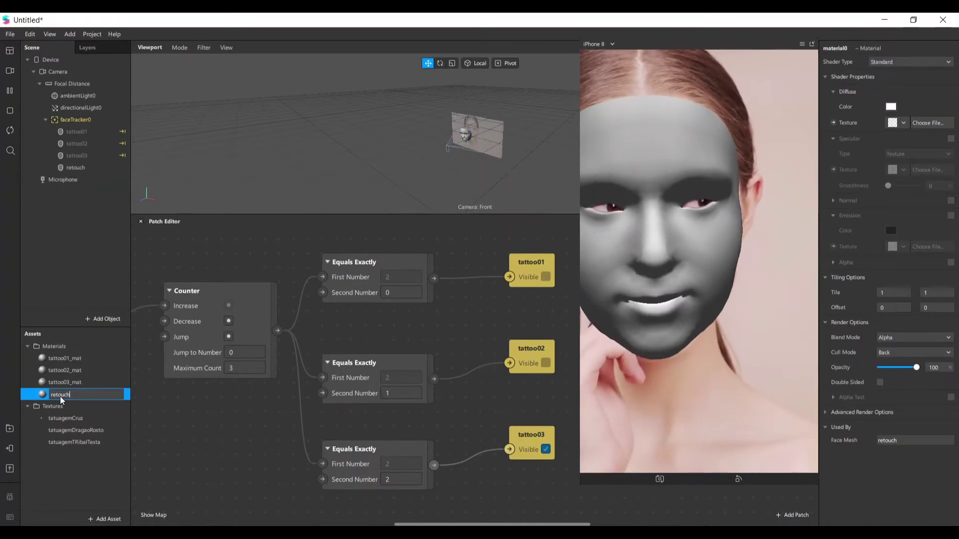
pyautogui.write('_mat')
pyautogui.press('Return')
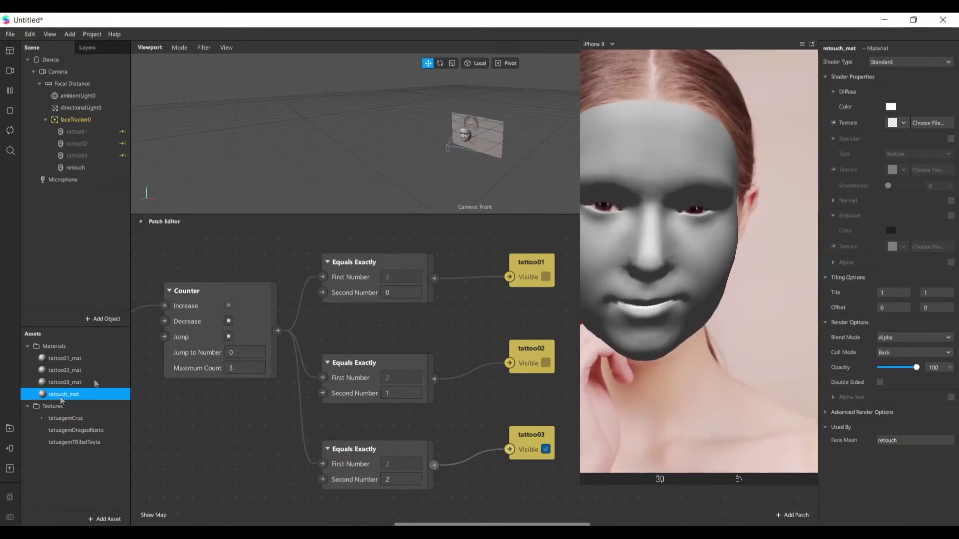
# Change retouch_mat's shader type to Retouching and set its skin smoothing to 25%.
pyautogui.click(908, 63)
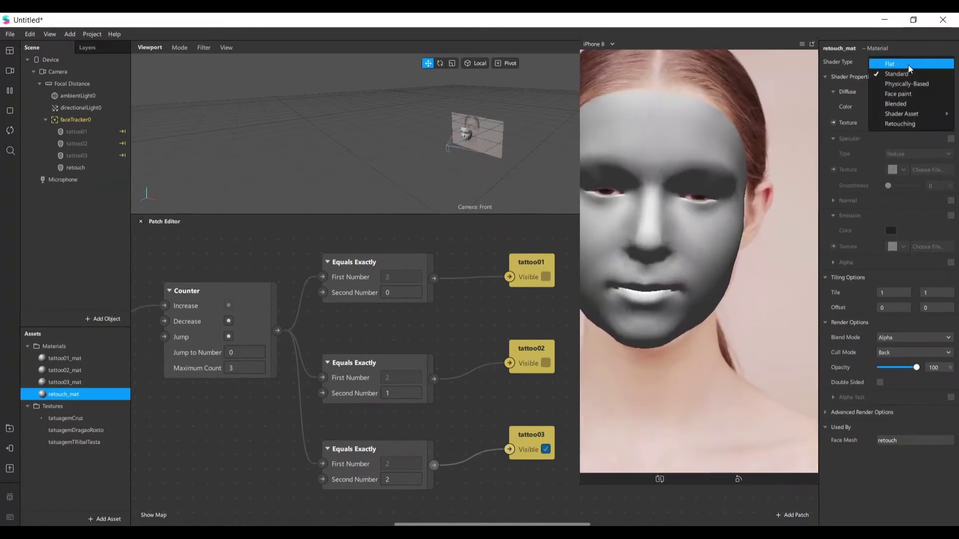
pyautogui.click(916, 125)
pyautogui.moveTo(898, 123); pyautogui.dragTo(889, 123)
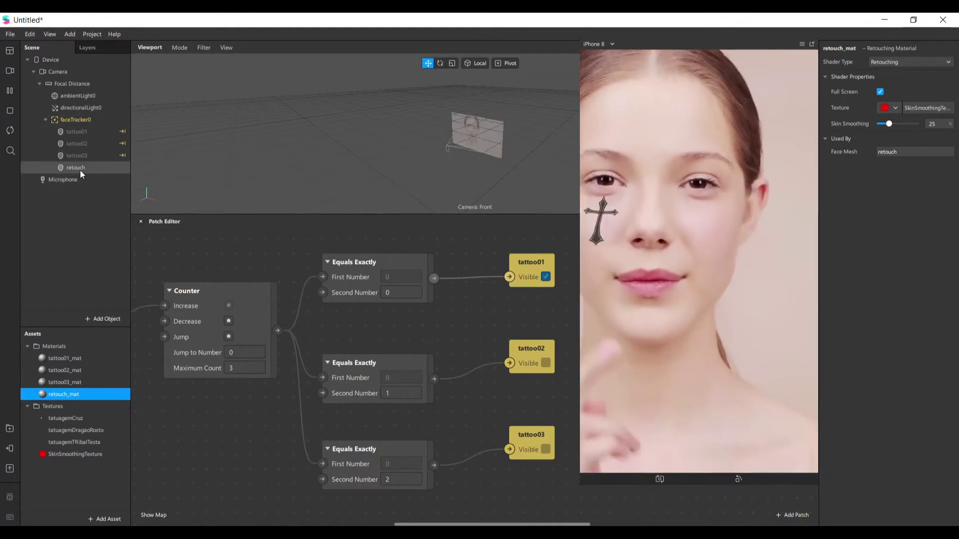
pyautogui.click(80, 169)
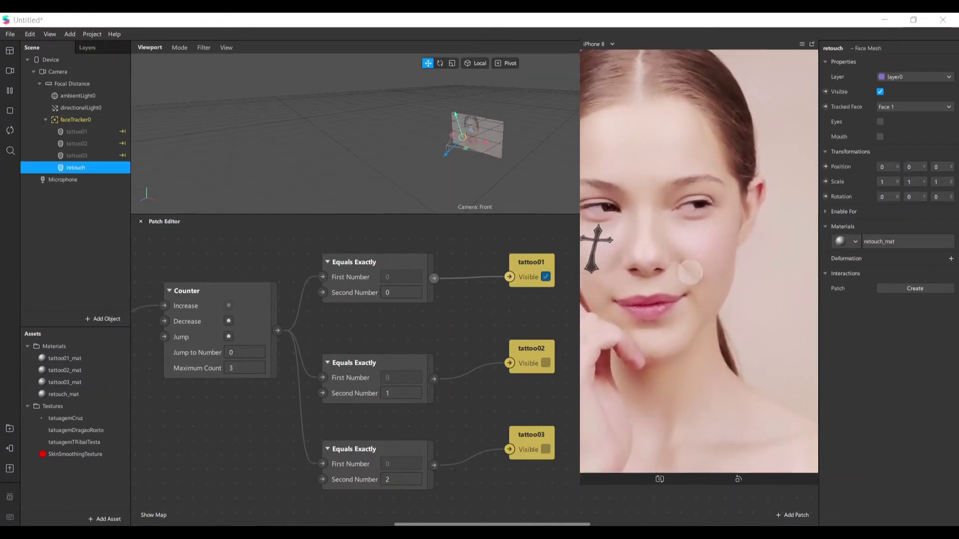
pyautogui.scroll(-1, 481, 484)
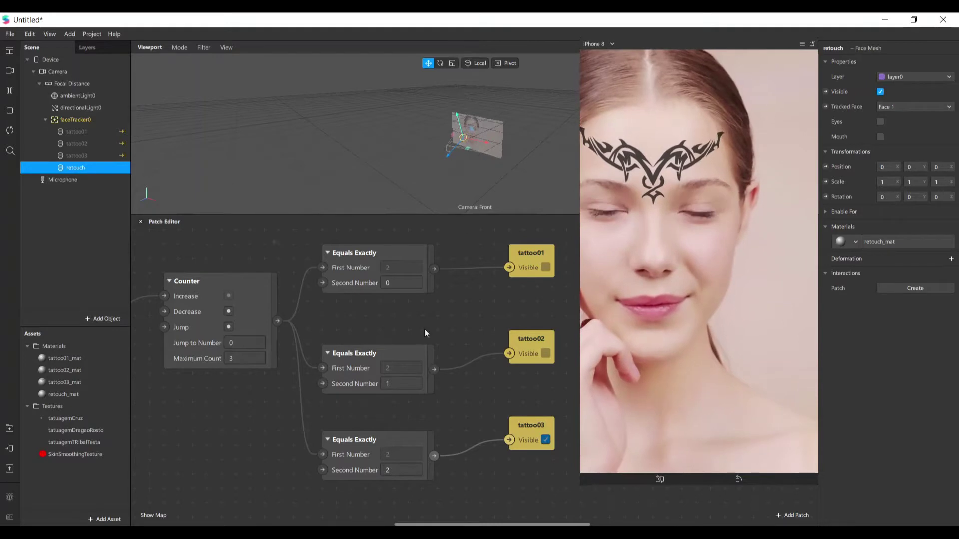
# Try other real-time simulation videos in the preview, ending on the woman in a white shirt before a blue and green wall.
pyautogui.click(14, 74)
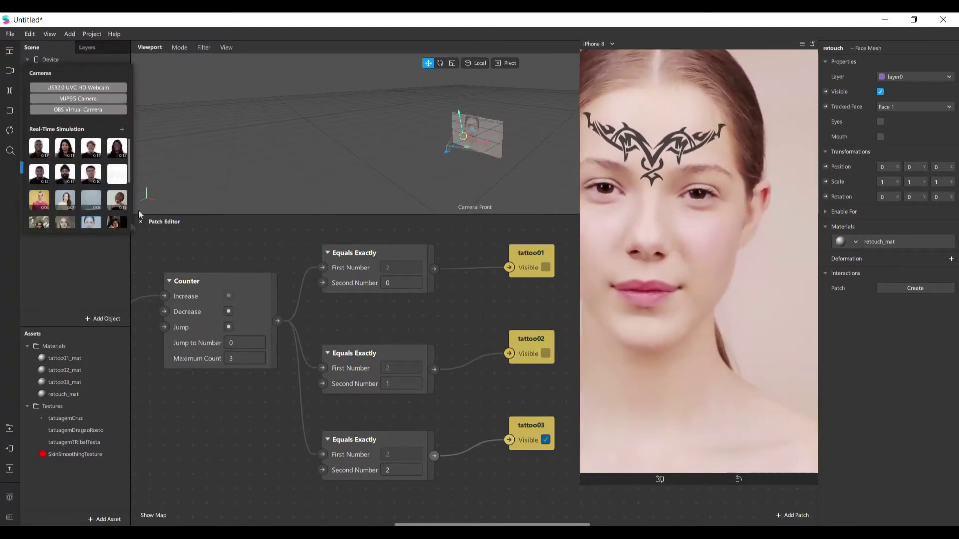
pyautogui.click(58, 202)
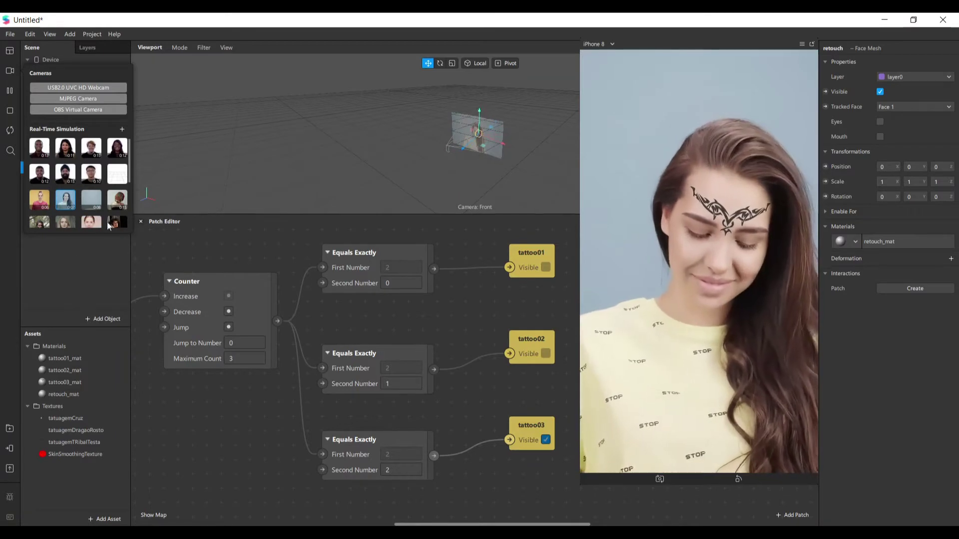
pyautogui.scroll(-3, 38, 170)
pyautogui.click(40, 161)
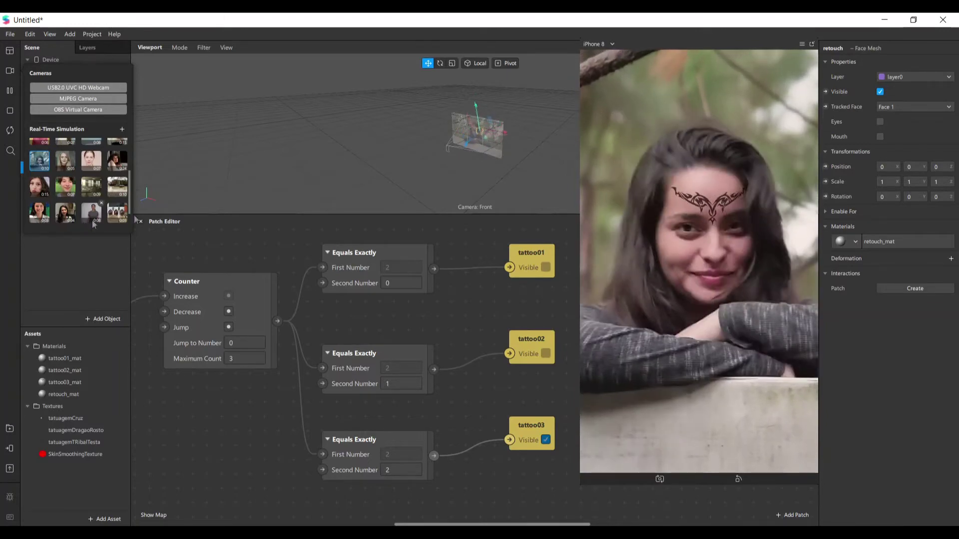
pyautogui.click(33, 214)
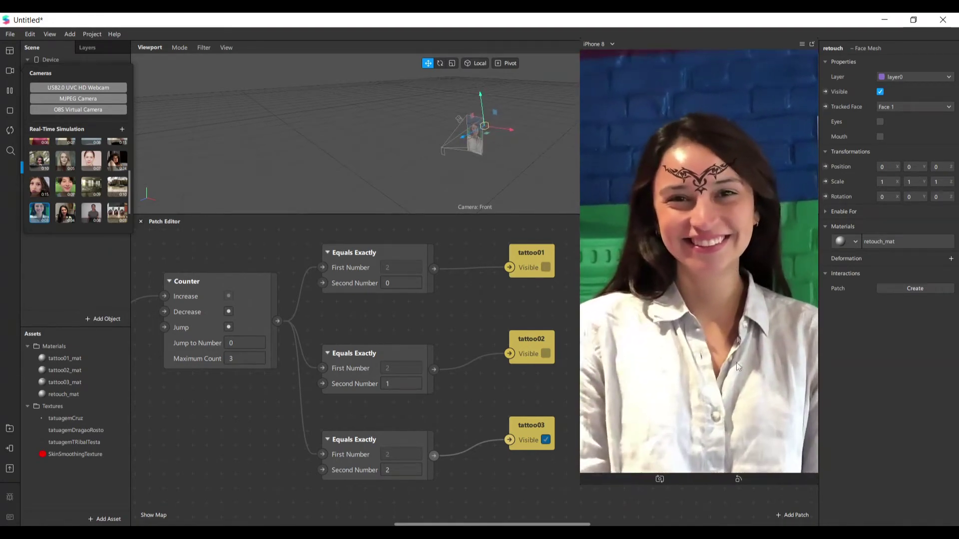
# Test the tattoo switching on the new simulation face, then close the camera selection.
pyautogui.click(729, 271)
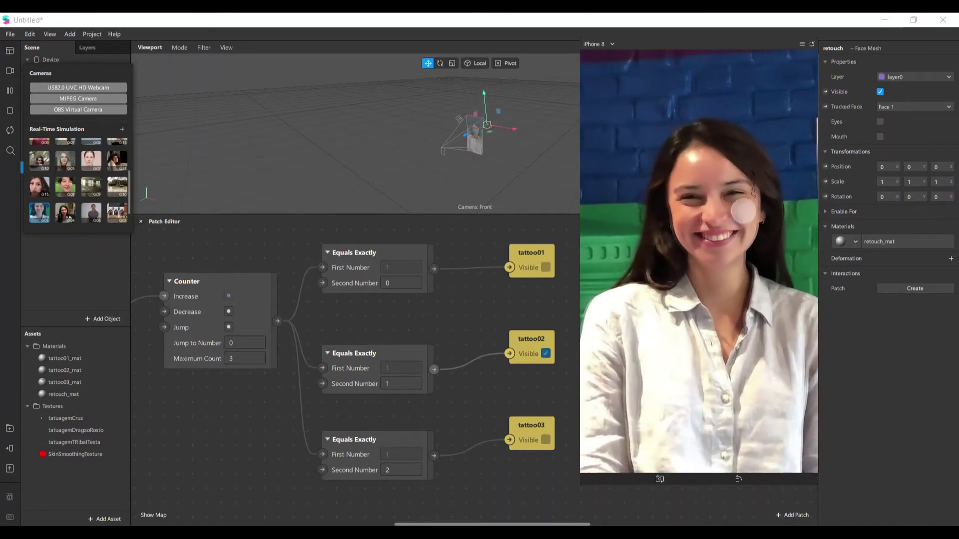
pyautogui.click(714, 252)
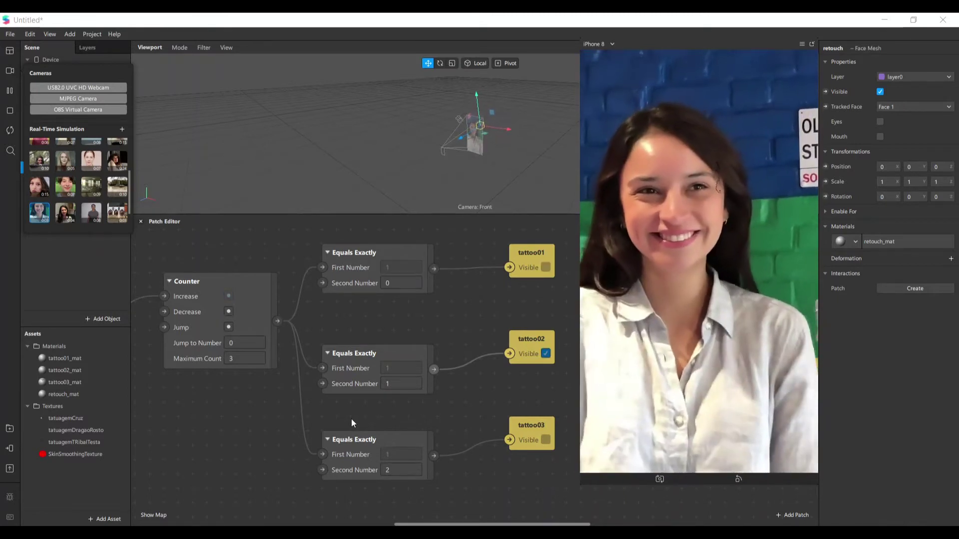
pyautogui.click(209, 406)
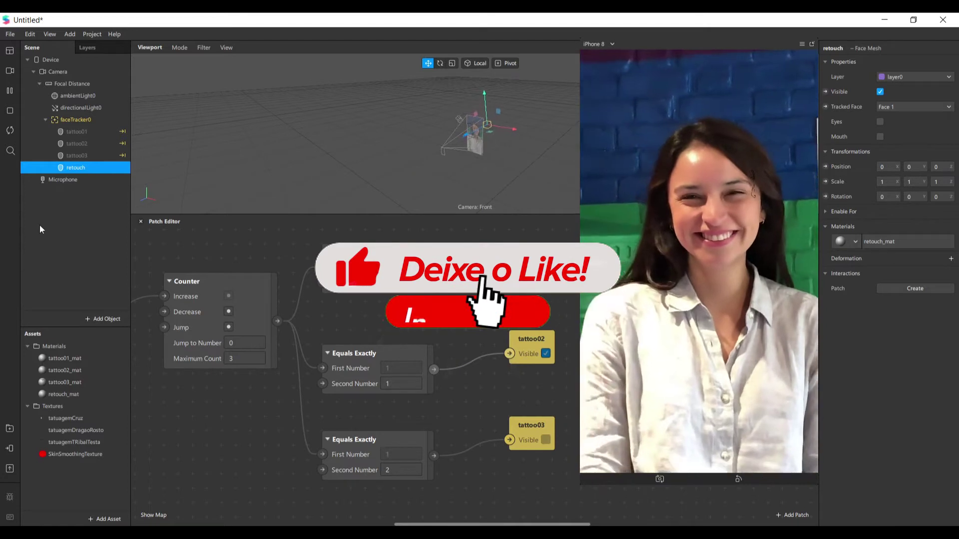
# Add a rectangle object to the scene and rename it as cabelo.
pyautogui.click(75, 120)
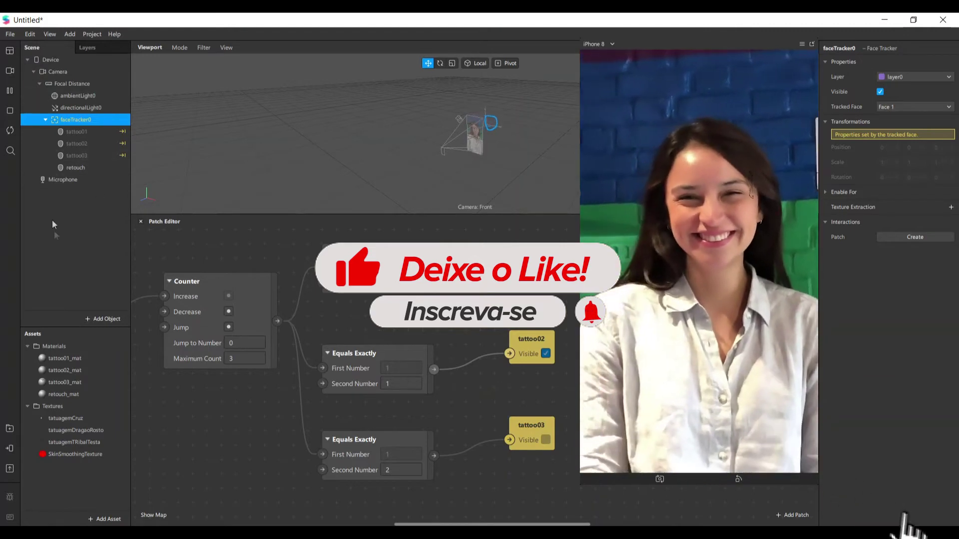
pyautogui.click(125, 307)
pyautogui.click(88, 319)
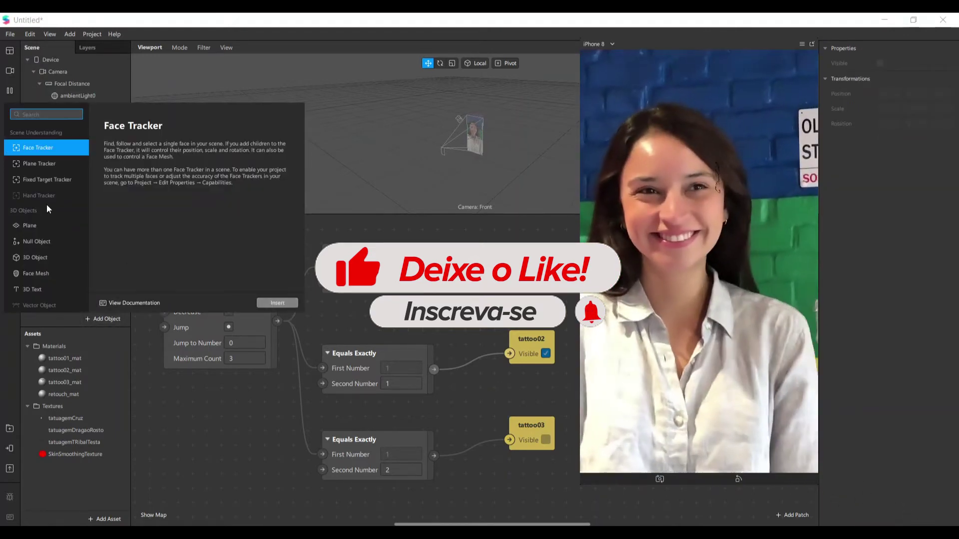
pyautogui.write('rect')
pyautogui.press('Return')
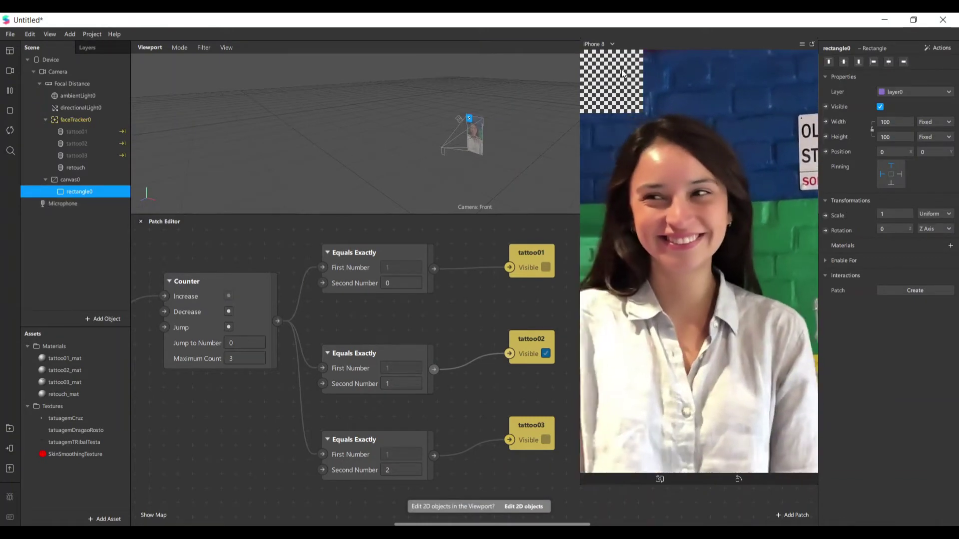
pyautogui.doubleClick(82, 192)
pyautogui.write('cabel')
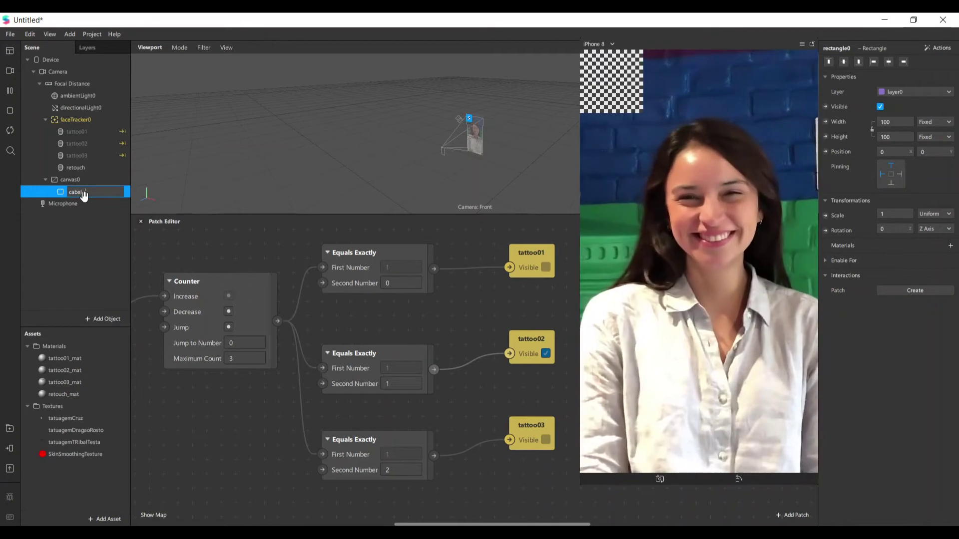
pyautogui.write('o')
pyautogui.press('Return')
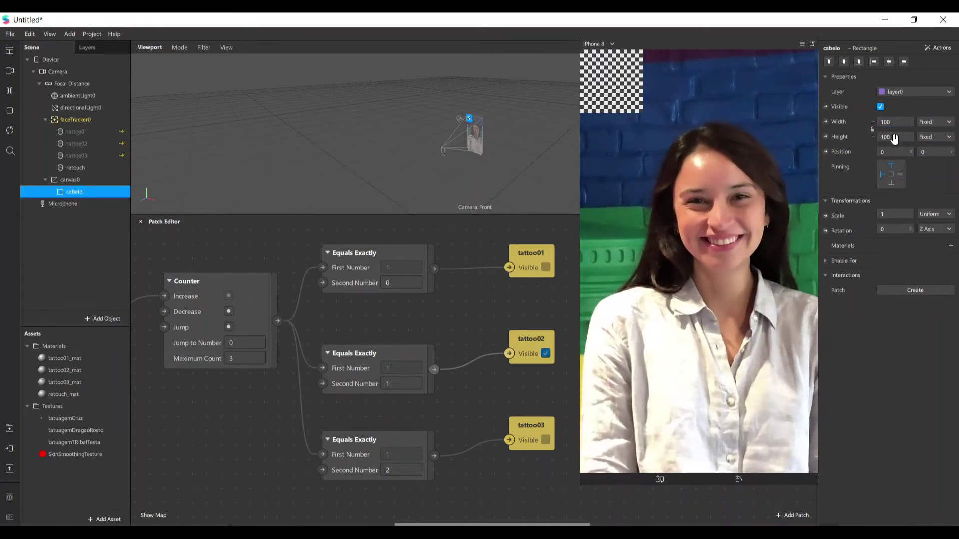
# Make the cabelo rectangle fill the canvas by setting its height and width modes to Relative at 100%.
pyautogui.click(933, 137)
pyautogui.click(929, 150)
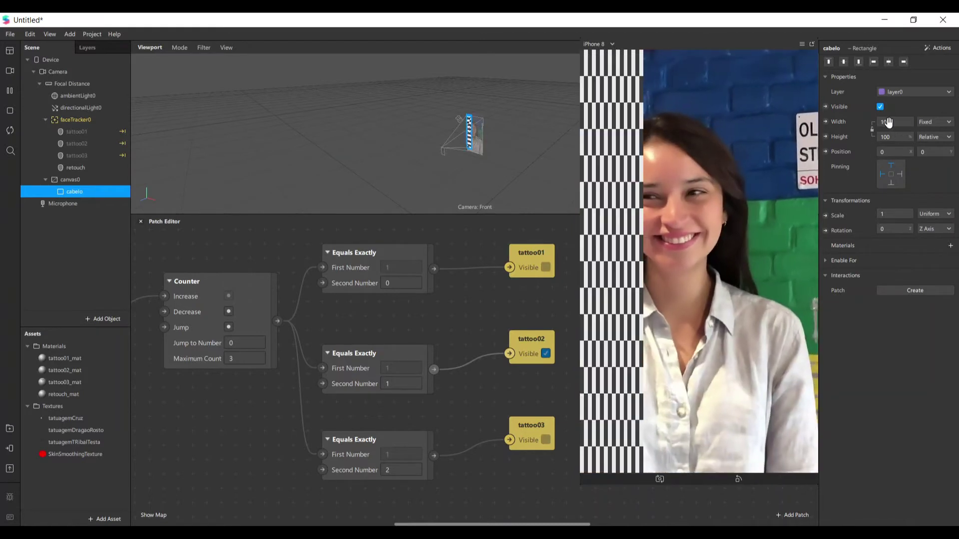
pyautogui.click(934, 122)
pyautogui.click(929, 134)
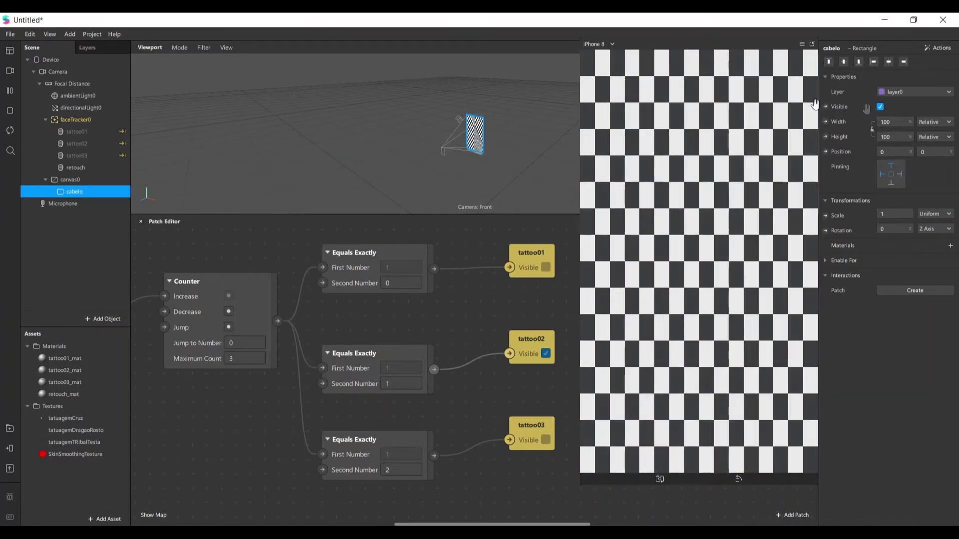
# Give the cabelo rectangle a new material named cabelo_mat that uses the Flat shader type.
pyautogui.click(950, 245)
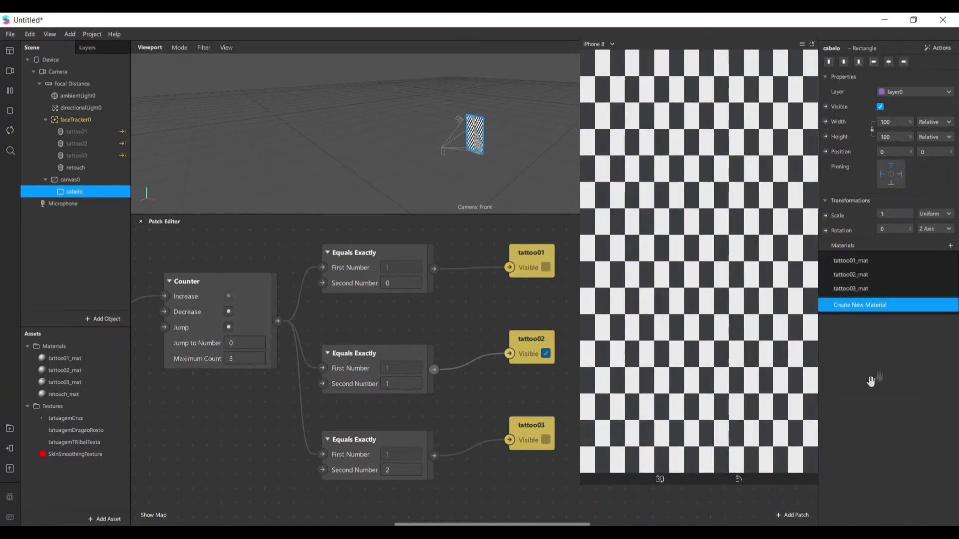
pyautogui.click(861, 305)
pyautogui.click(63, 405)
pyautogui.click(63, 405)
pyautogui.write('d')
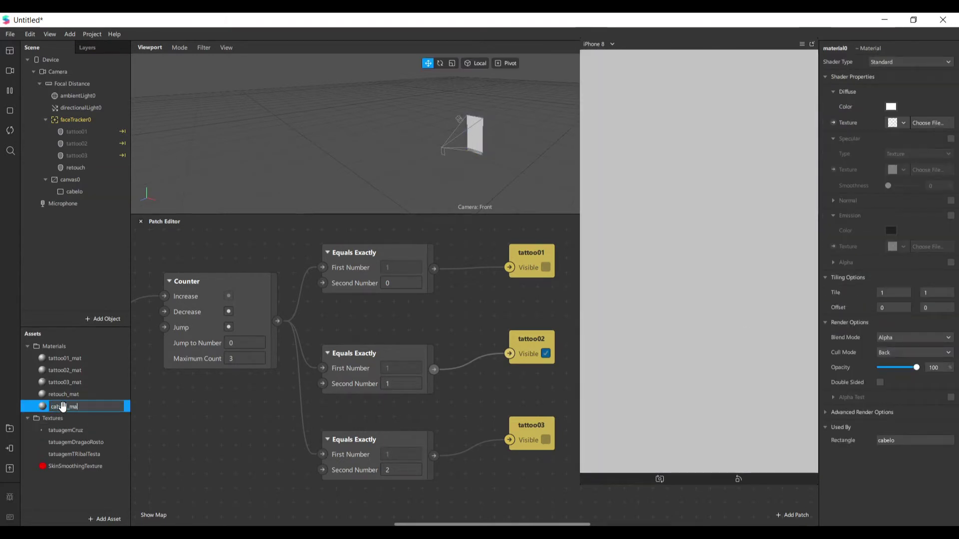
pyautogui.press('Return')
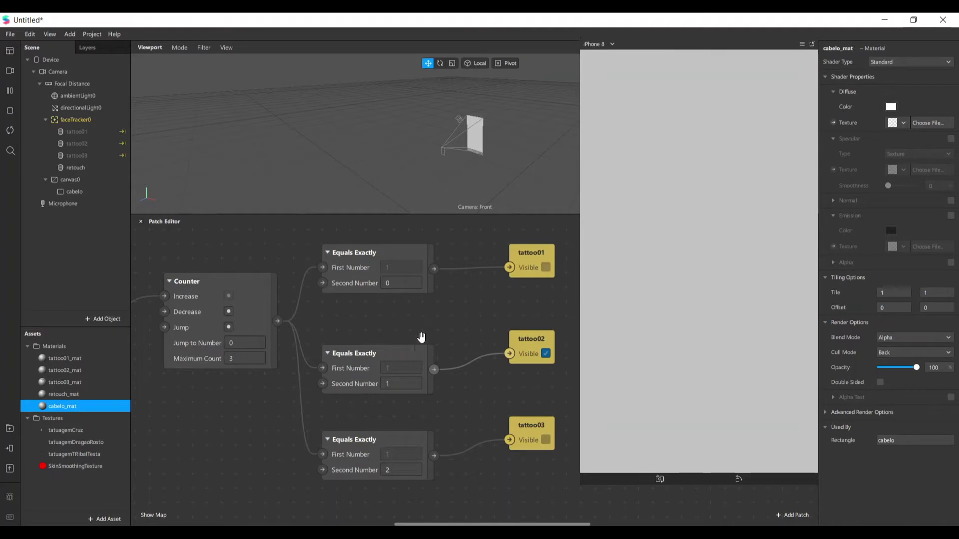
pyautogui.click(914, 62)
pyautogui.click(914, 64)
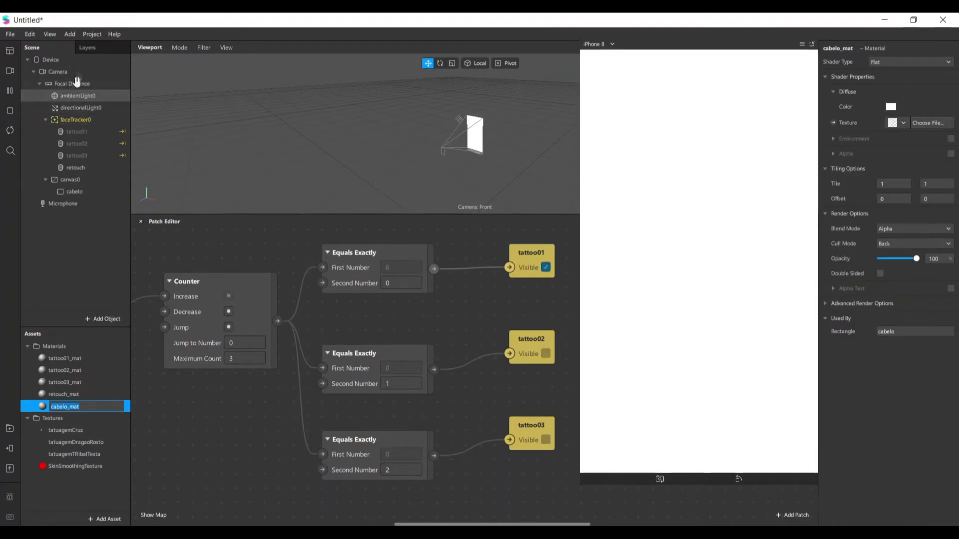
# Add Hair segmentation to the camera, accepting the removal of Facebook as a platform, and select the resulting mask texture.
pyautogui.click(62, 72)
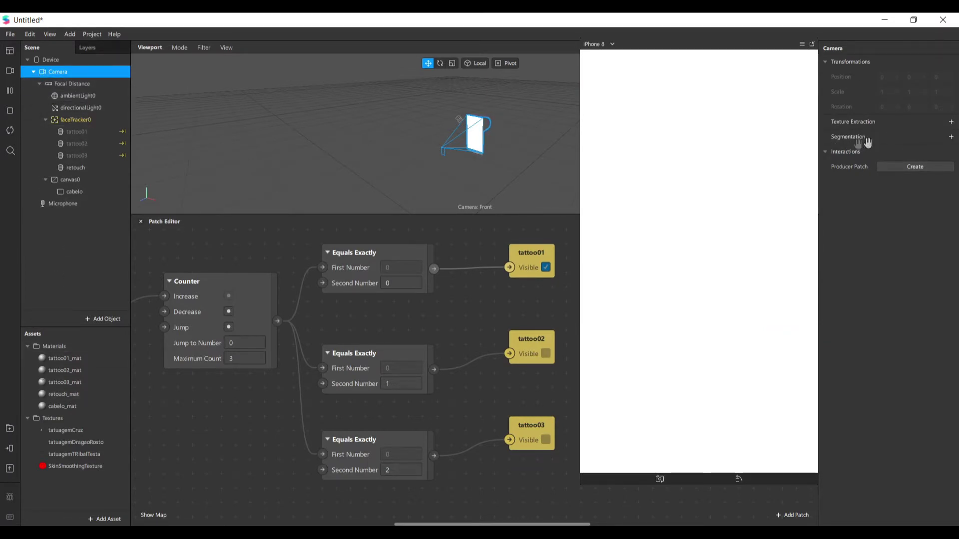
pyautogui.click(952, 137)
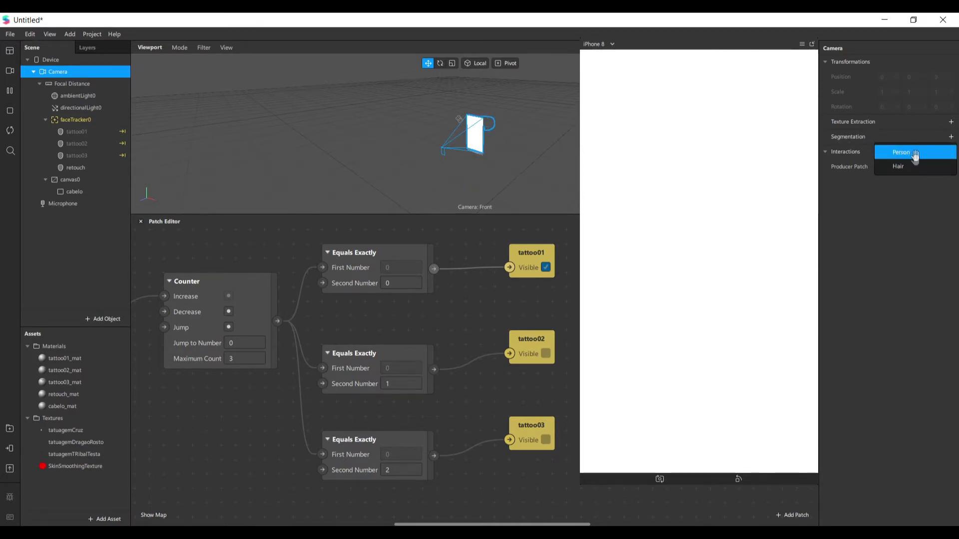
pyautogui.click(927, 165)
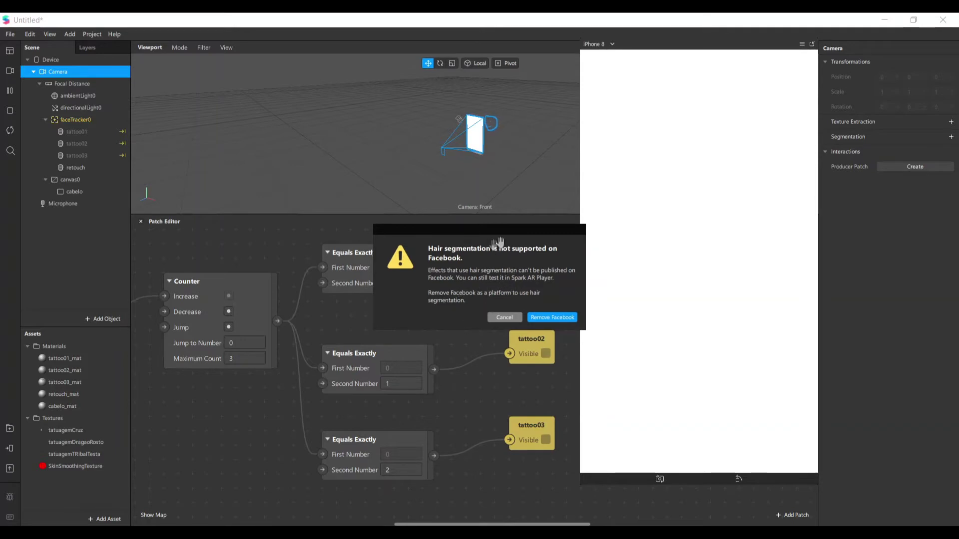
pyautogui.moveTo(531, 228); pyautogui.dragTo(382, 243)
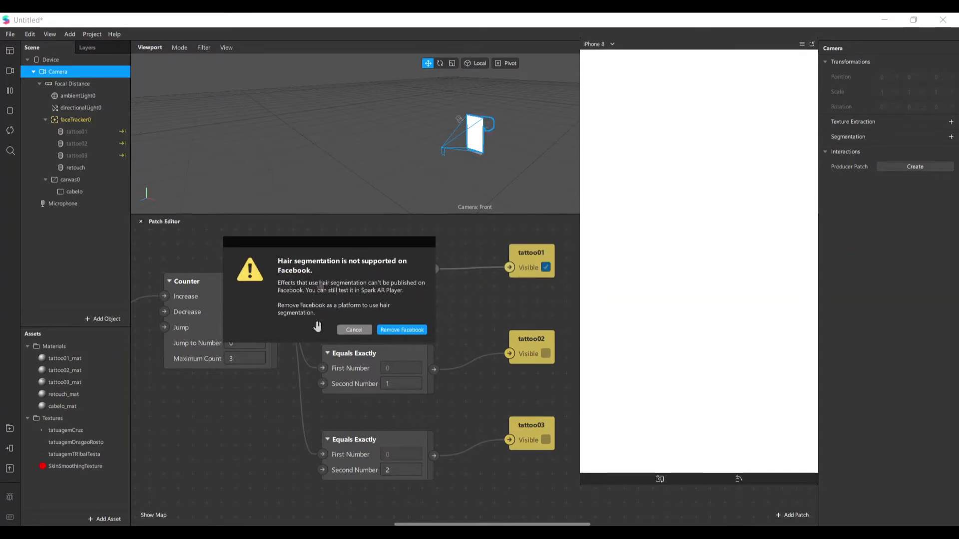
pyautogui.click(405, 330)
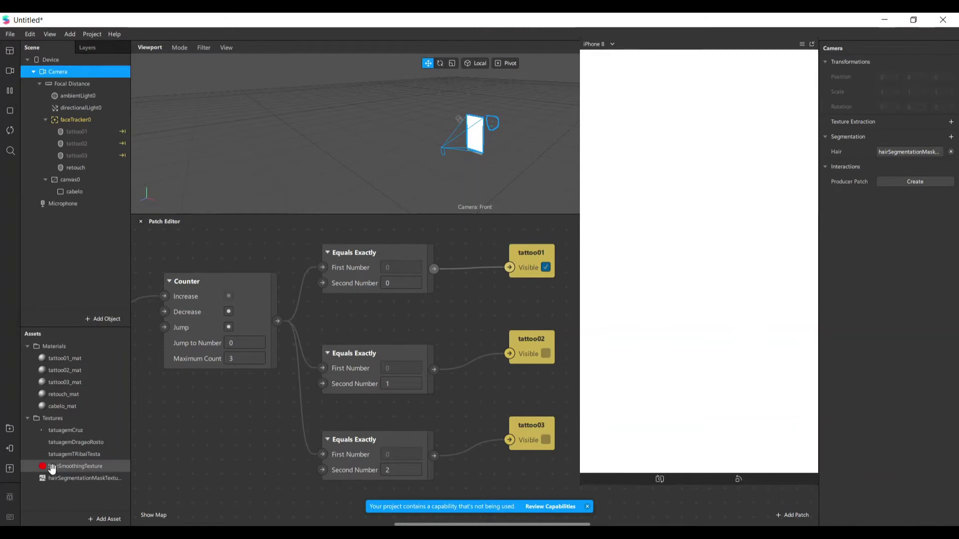
pyautogui.click(98, 478)
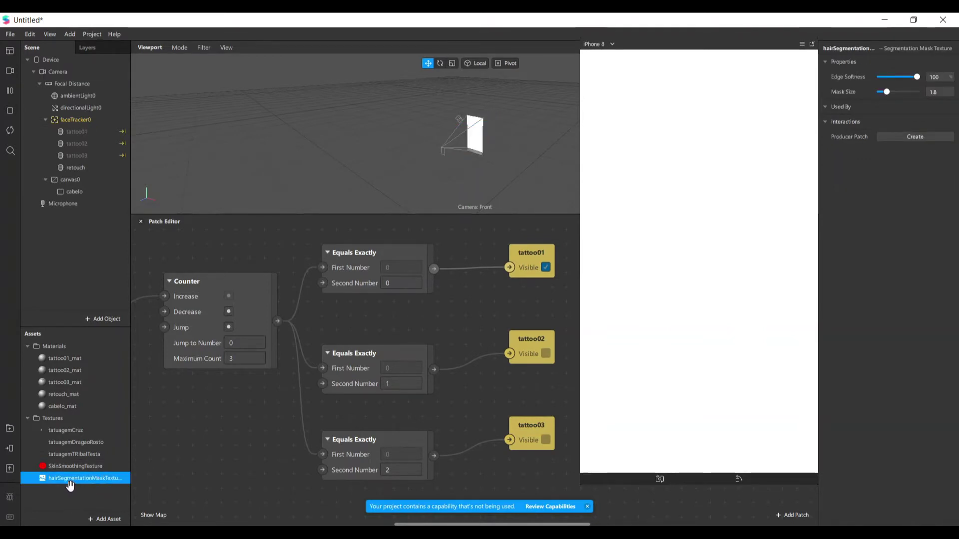
# Enable Alpha on cabelo_mat and assign hairSegmentationMaskTexture0 as its alpha texture.
pyautogui.click(84, 408)
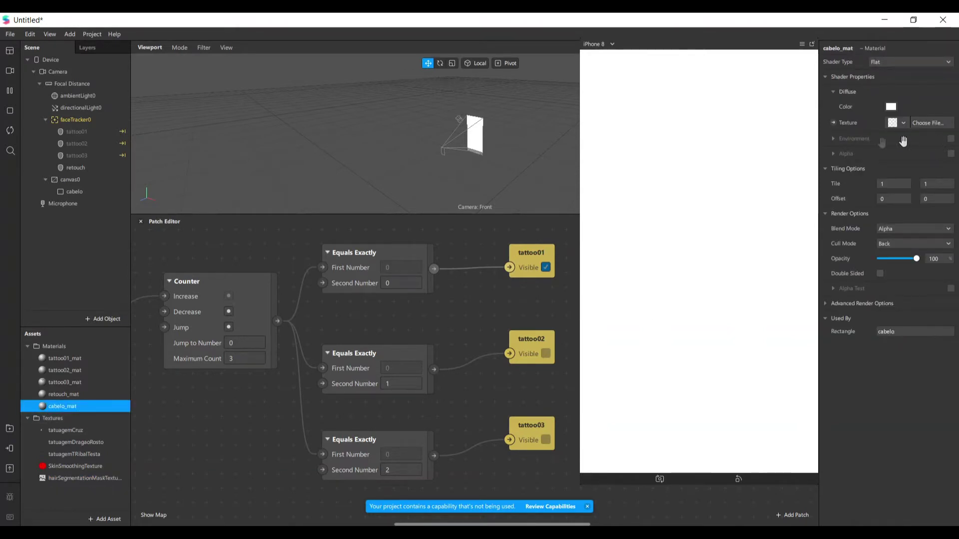
pyautogui.click(951, 153)
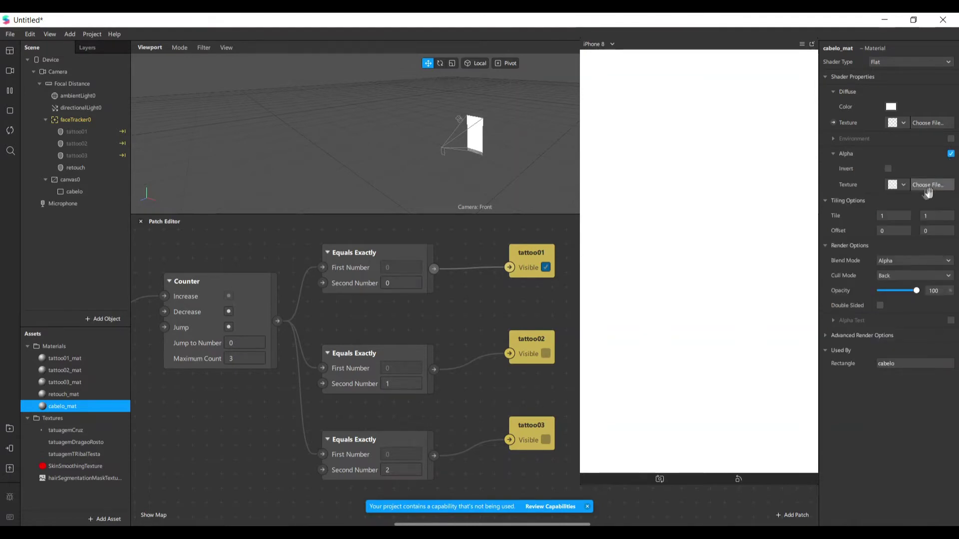
pyautogui.click(905, 185)
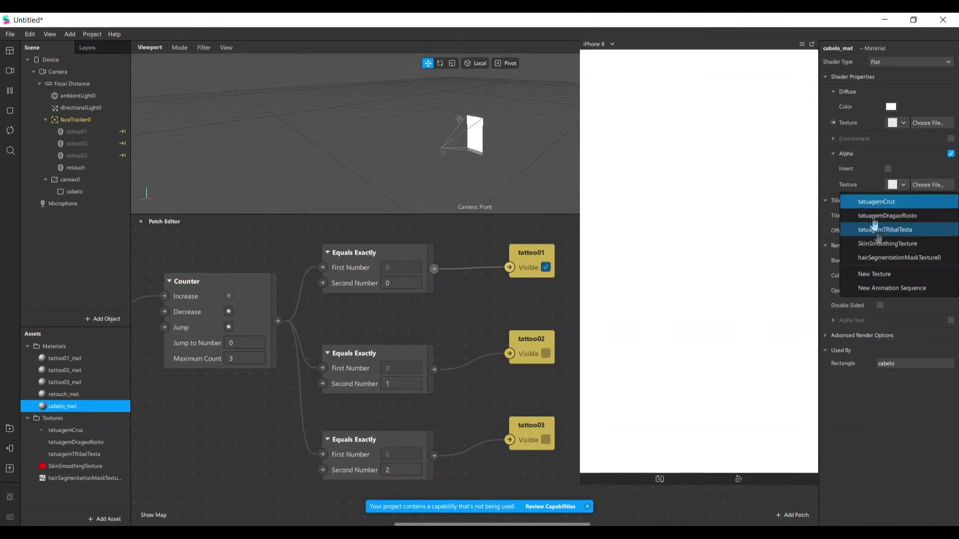
pyautogui.click(901, 256)
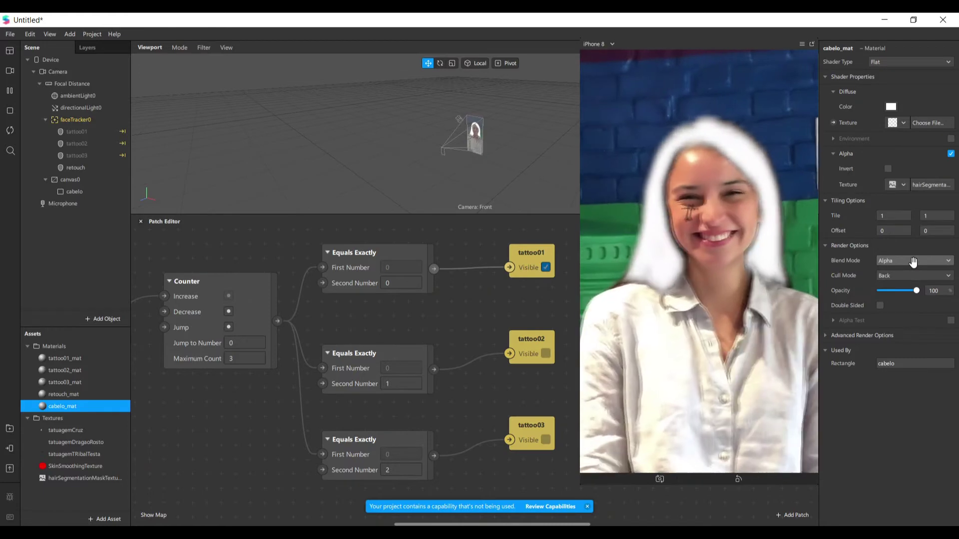
pyautogui.click(902, 185)
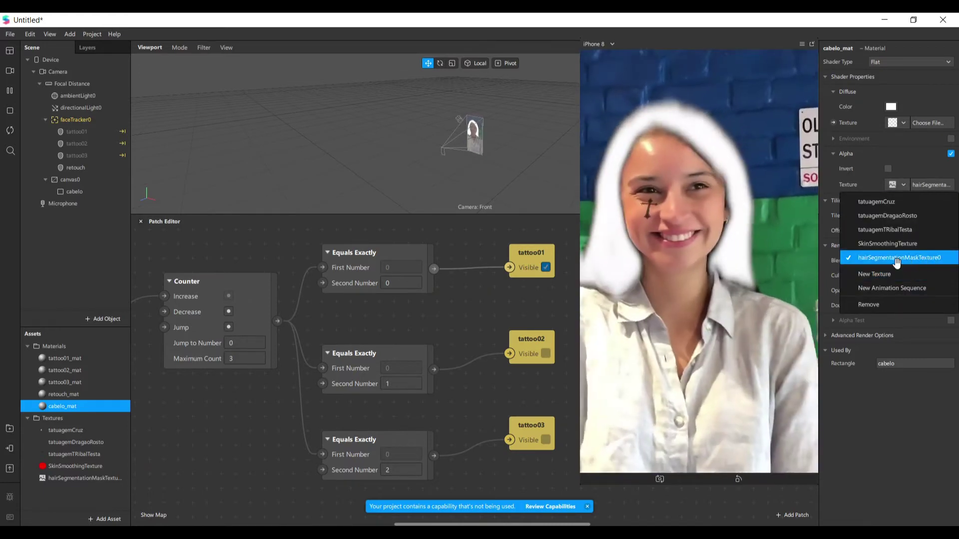
pyautogui.click(904, 345)
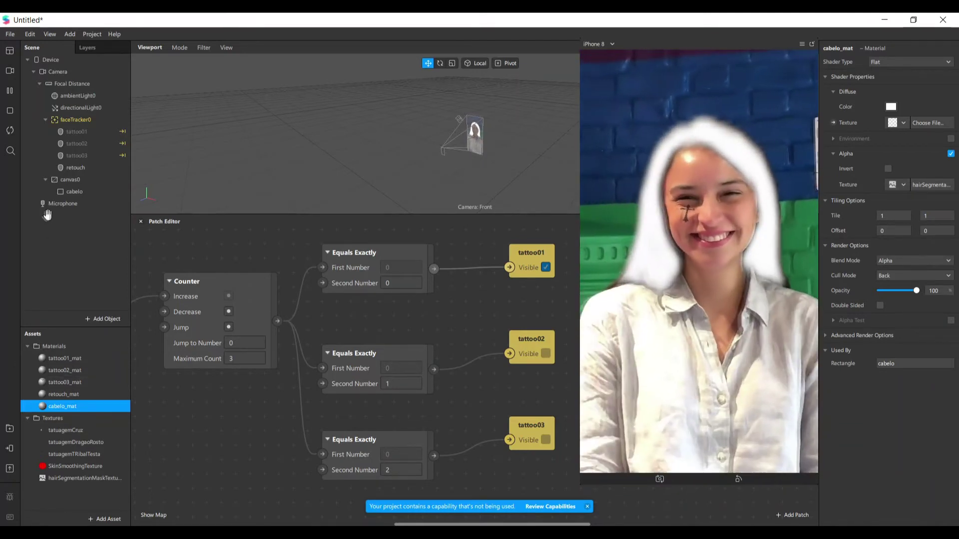
# Extract the camera's texture as a new texture asset and select it.
pyautogui.click(70, 83)
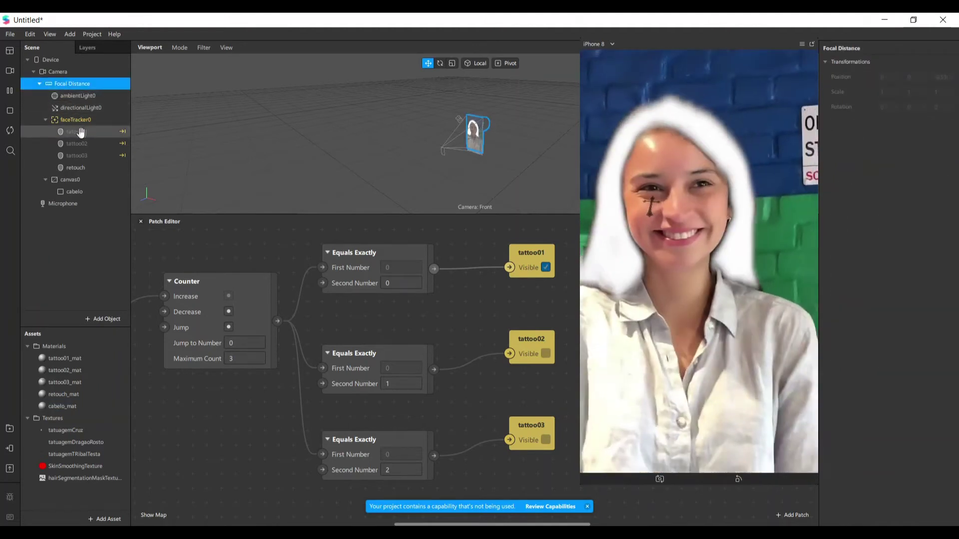
pyautogui.click(54, 71)
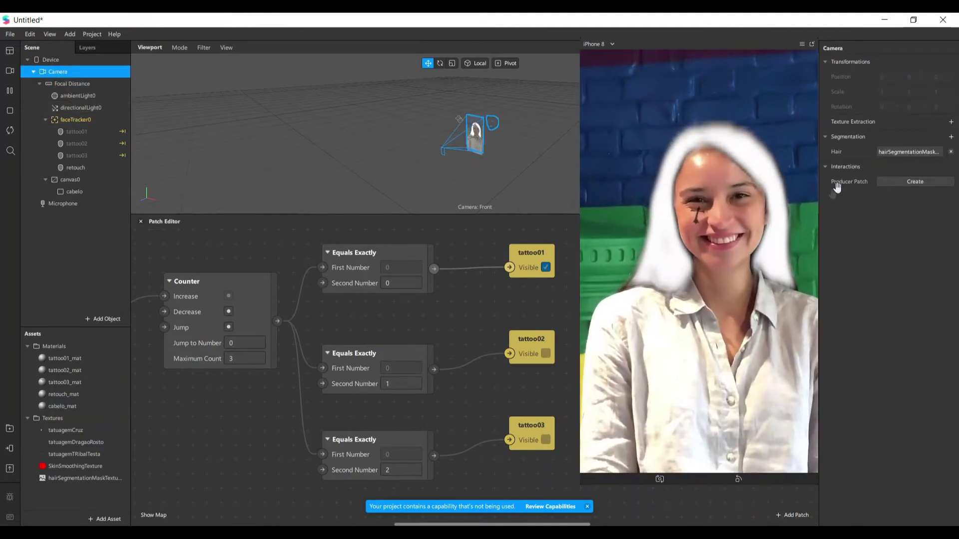
pyautogui.click(951, 122)
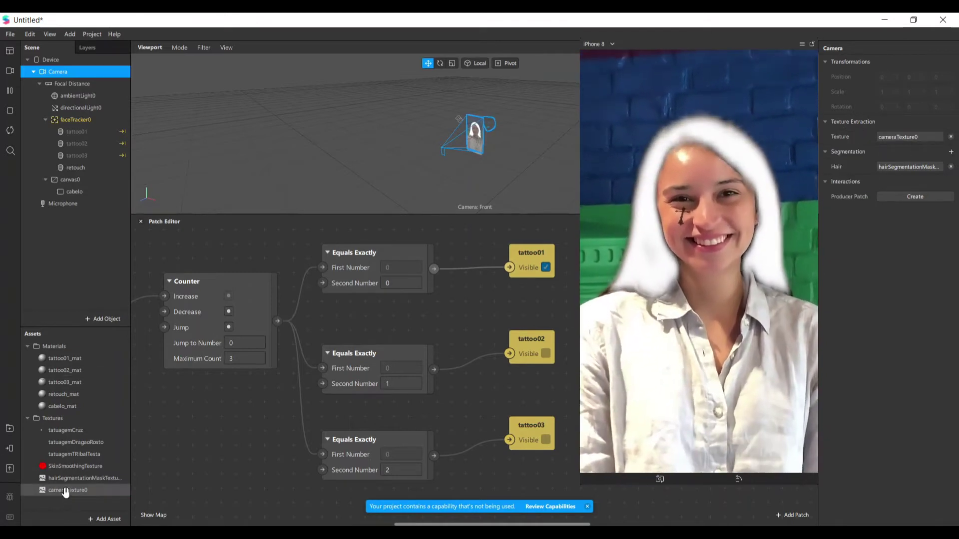
pyautogui.click(65, 491)
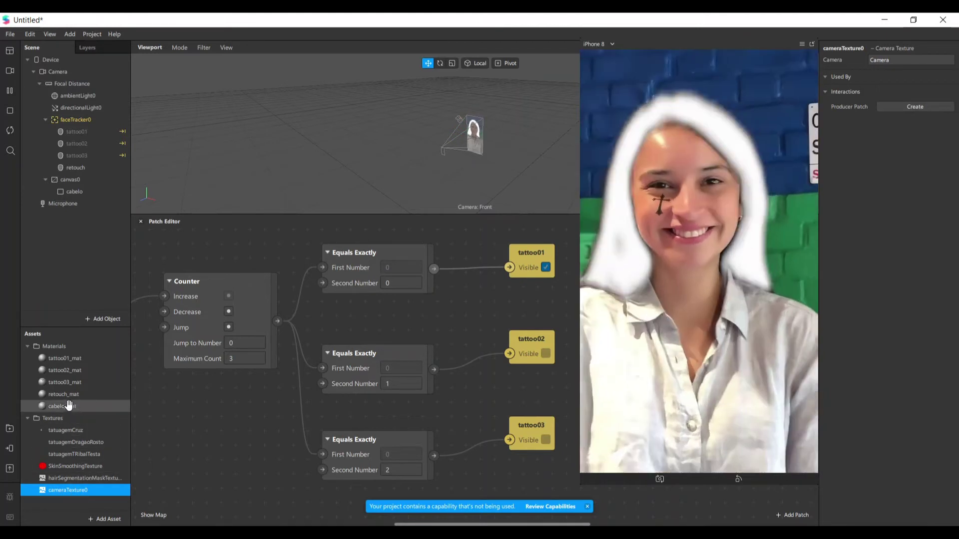
# Assign cameraTexture0 as the diffuse texture of cabelo_mat.
pyautogui.click(67, 406)
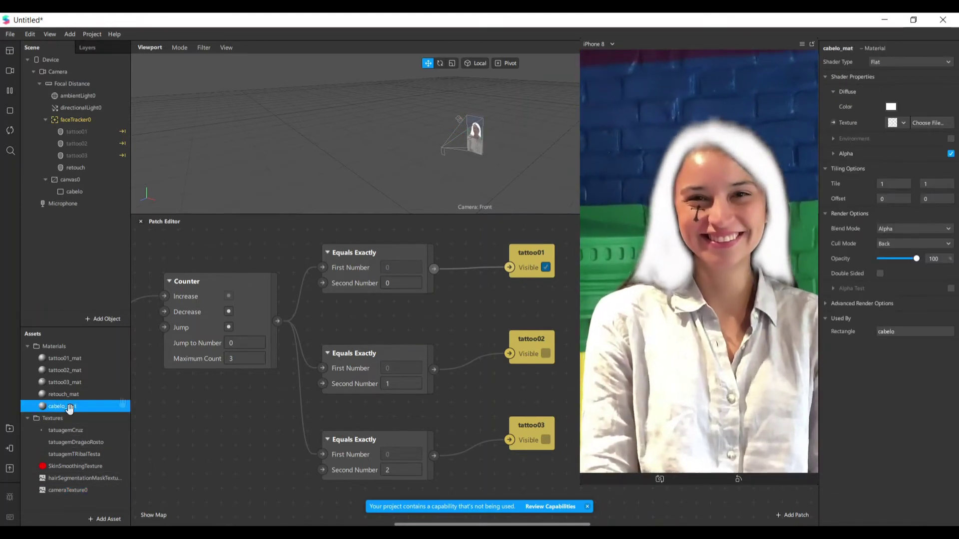
pyautogui.click(898, 123)
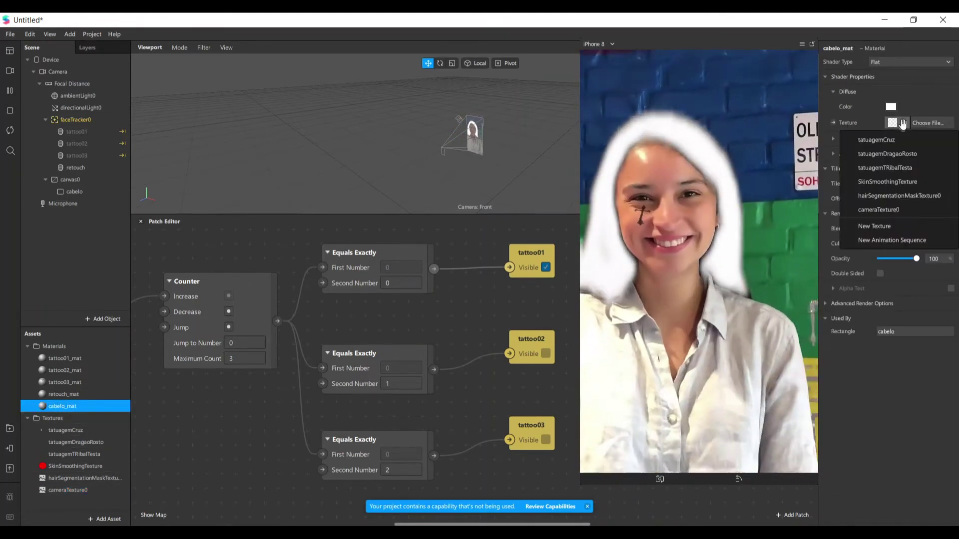
pyautogui.click(888, 211)
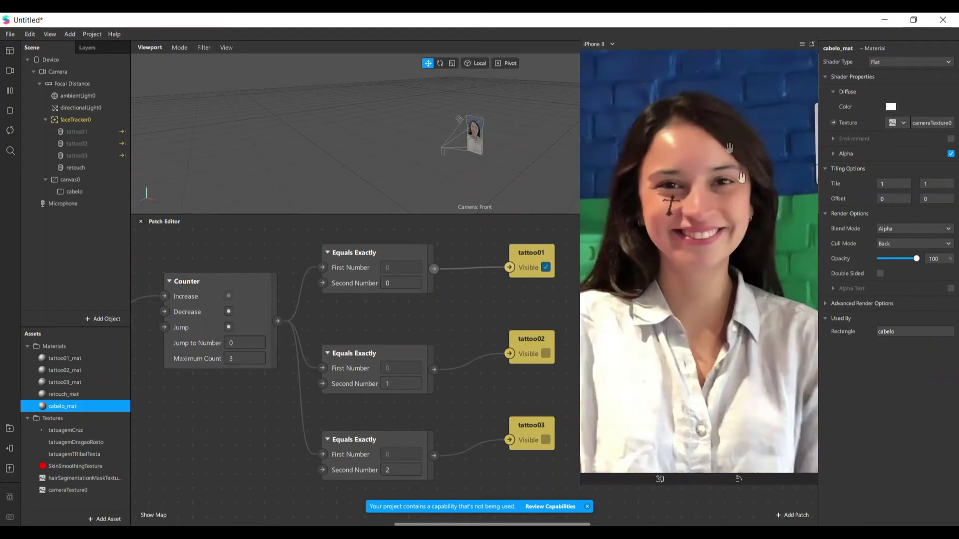
# Inspect the cabelo rectangle up close in the 3D scene and expand cabelo_mat's advanced render options.
pyautogui.scroll(5, 468, 157)
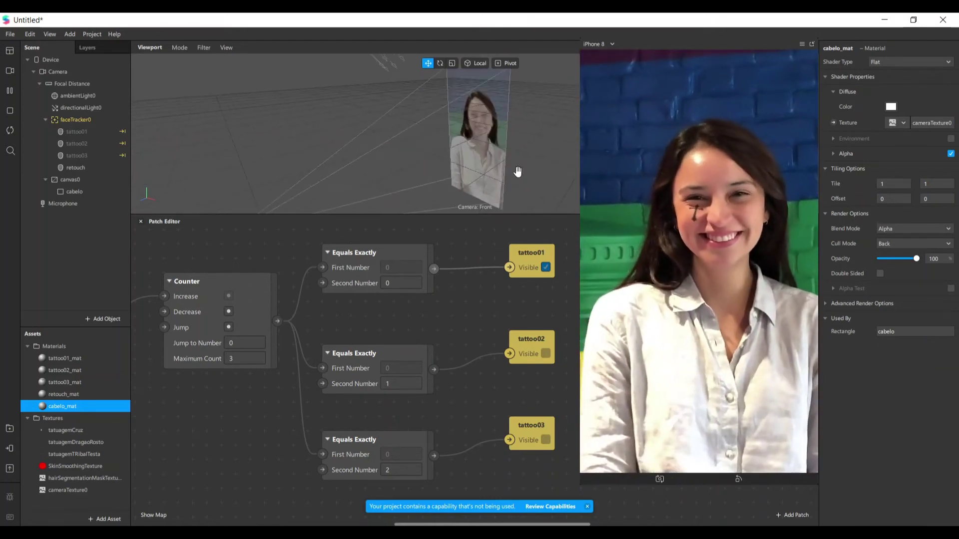
pyautogui.moveTo(457, 186); pyautogui.dragTo(521, 151)
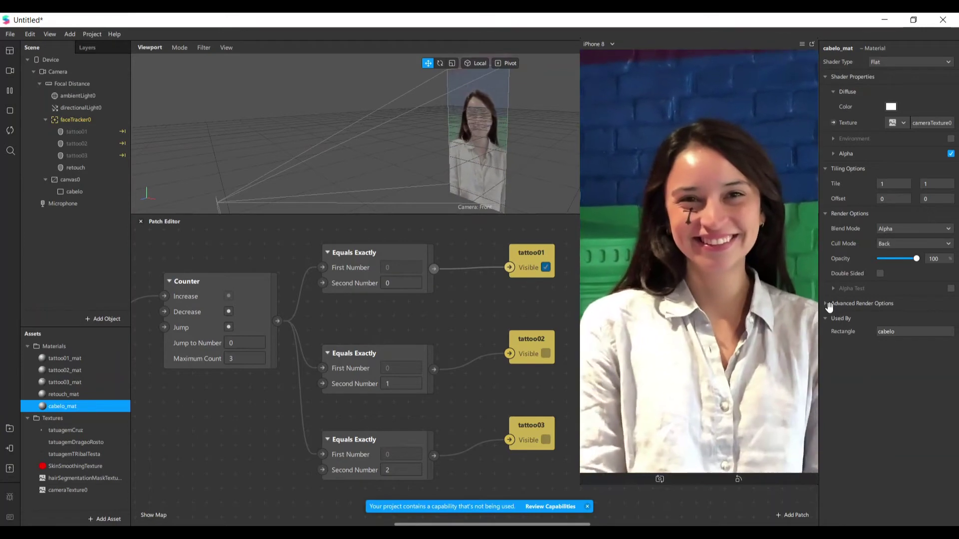
pyautogui.click(827, 304)
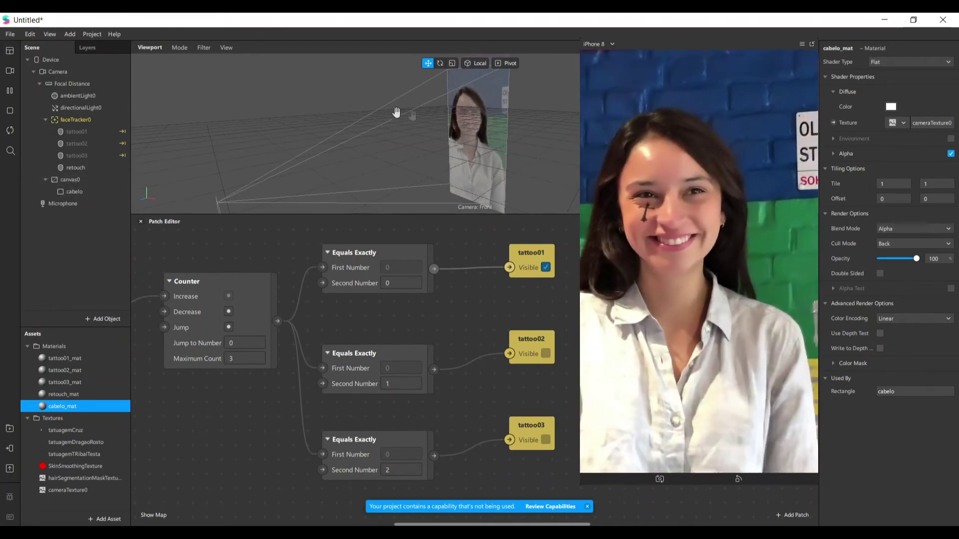
# Test the tattoo switching beneath the hair layer, then change the simulation to the short-haired person on green grass.
pyautogui.click(702, 248)
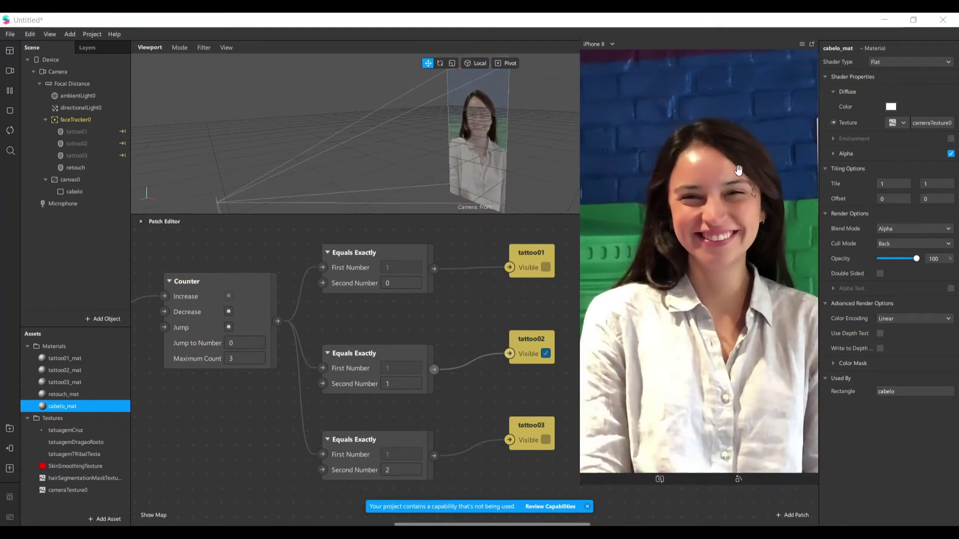
pyautogui.click(697, 245)
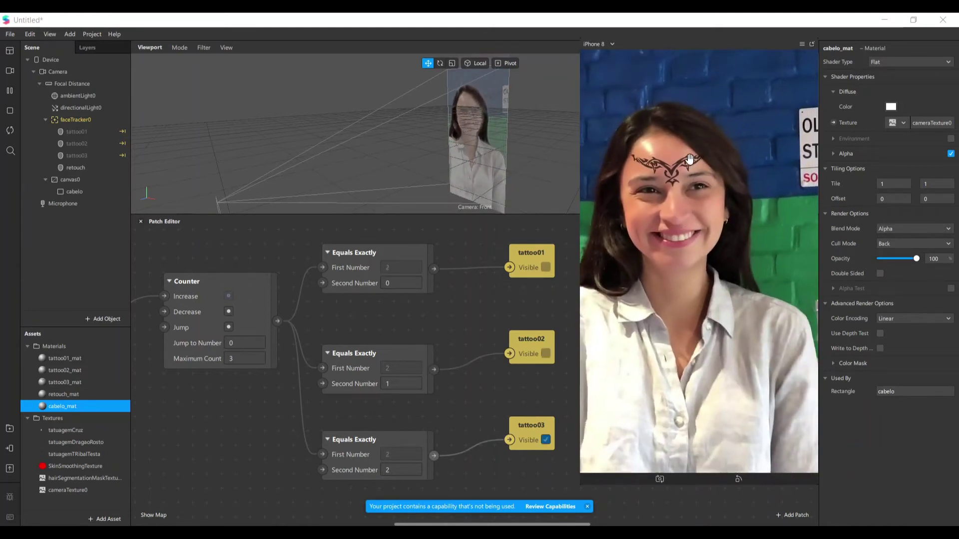
pyautogui.click(10, 70)
pyautogui.click(65, 185)
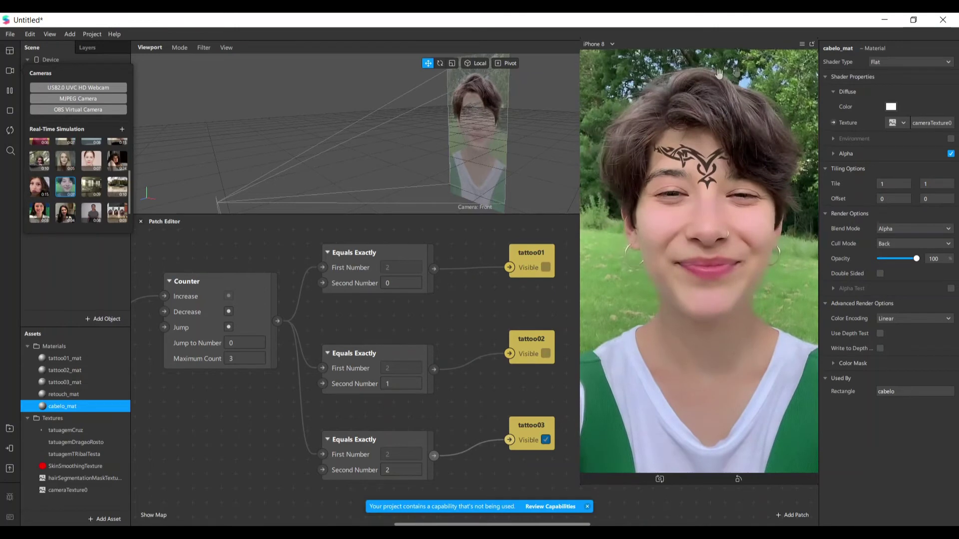
pyautogui.click(274, 404)
pyautogui.scroll(-1, 534, 371)
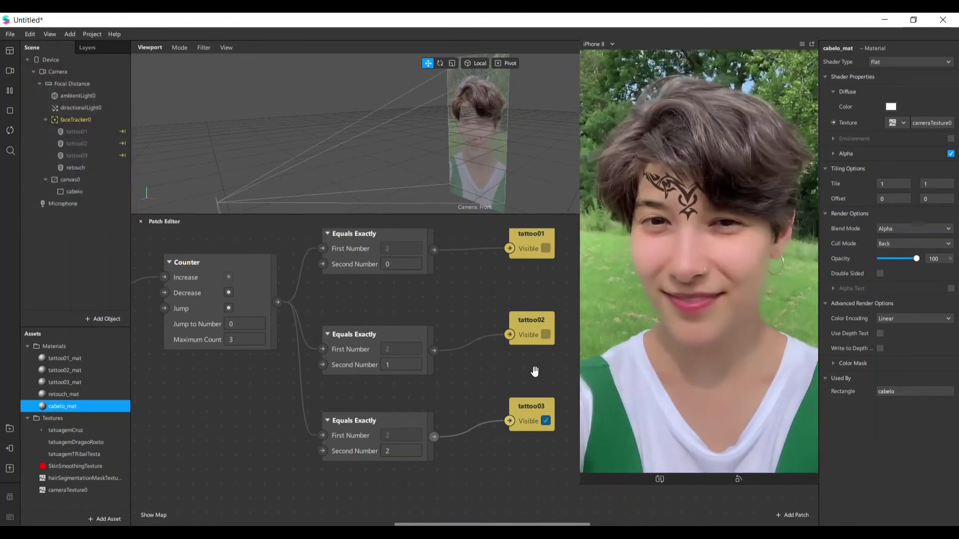
pyautogui.scroll(-2, 427, 386)
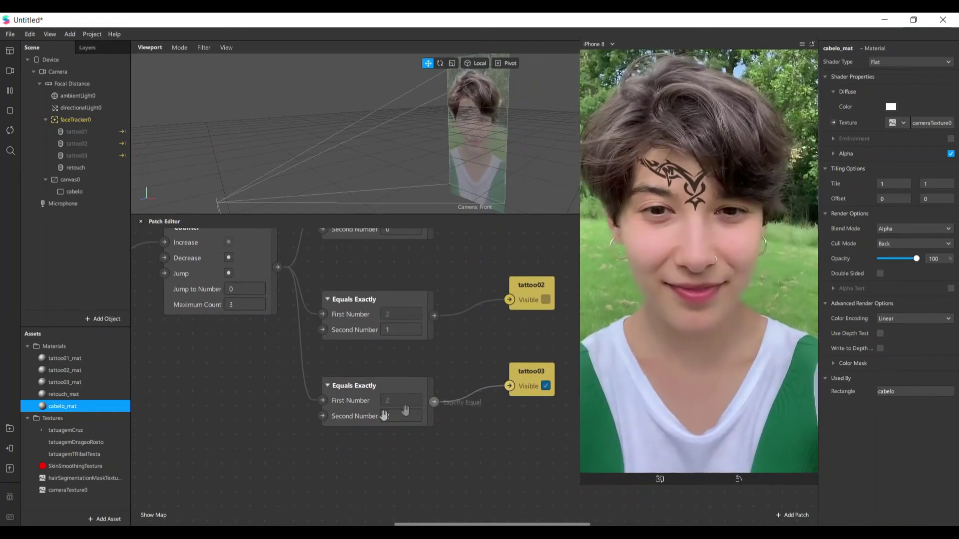
pyautogui.scroll(2, 405, 409)
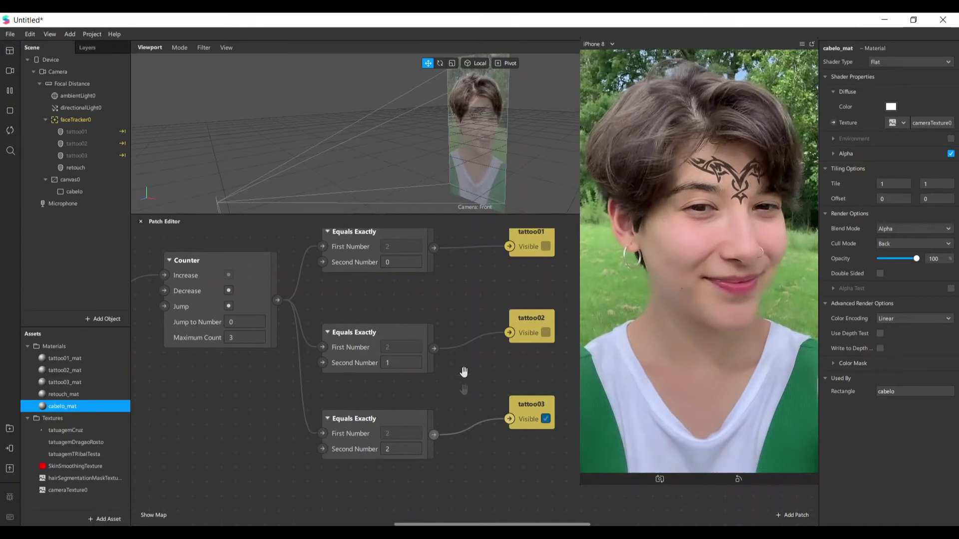
pyautogui.scroll(2, 445, 327)
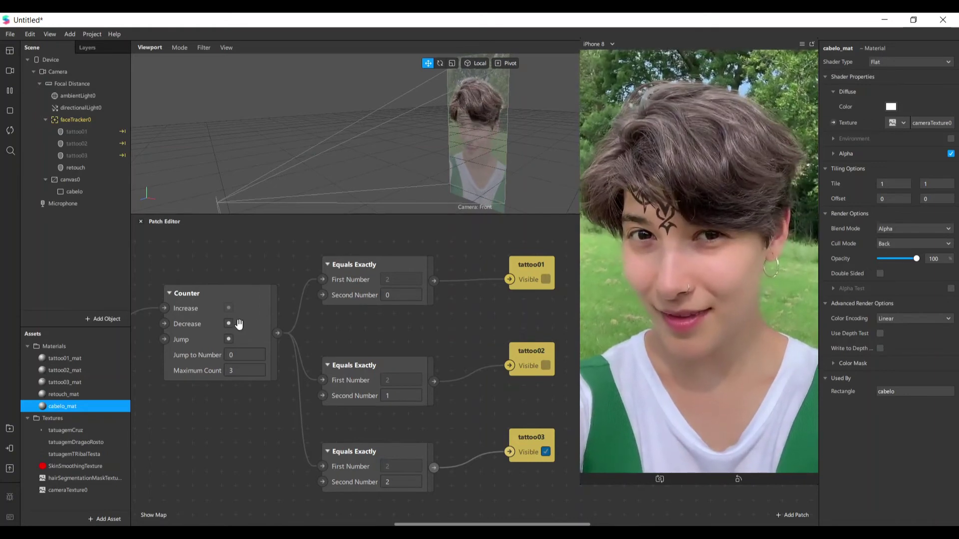
pyautogui.scroll(-2, 245, 325)
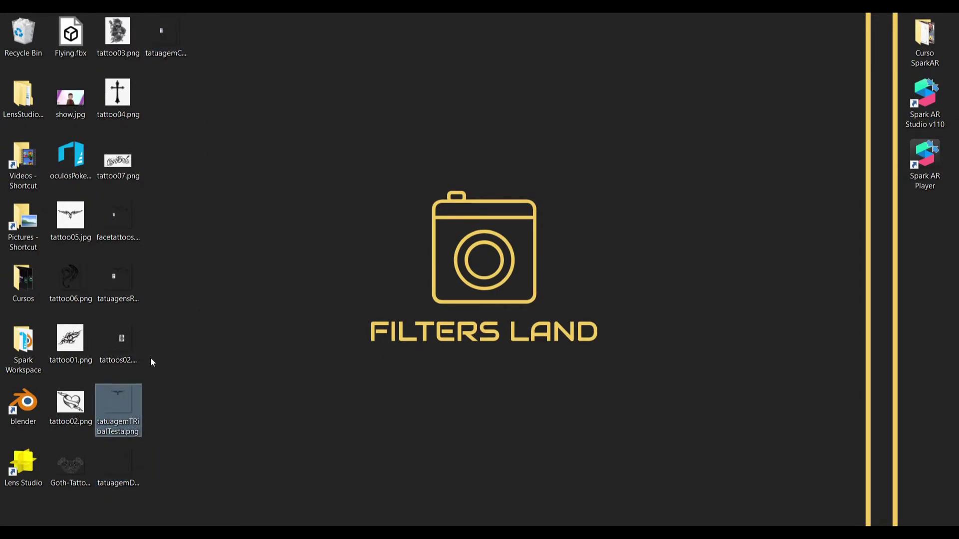
# Import facetattoos.png from the desktop into the project's assets and select the new texture.
pyautogui.click(118, 220)
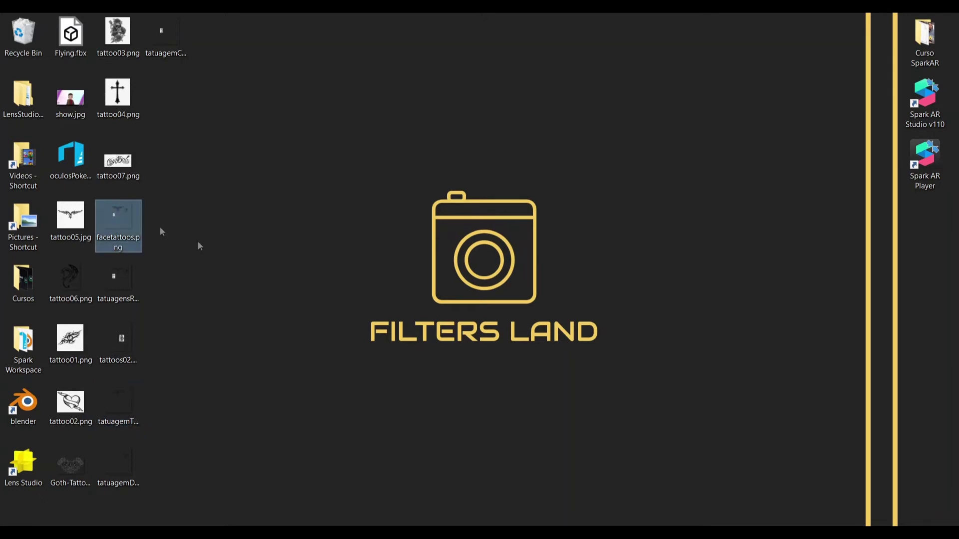
pyautogui.moveTo(124, 224); pyautogui.dragTo(177, 218)
pyautogui.moveTo(202, 251); pyautogui.dragTo(599, 384)
pyautogui.moveTo(649, 505); pyautogui.dragTo(98, 421)
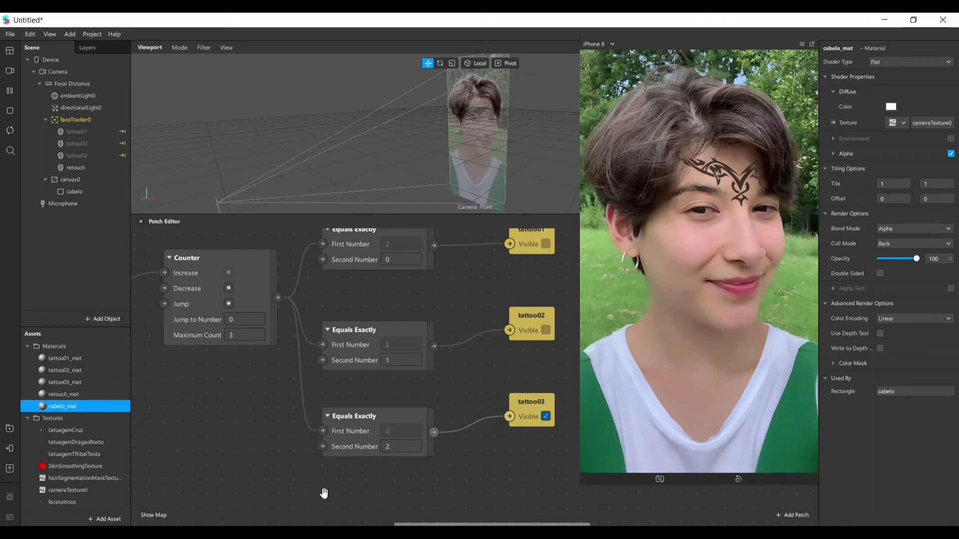
pyautogui.click(79, 500)
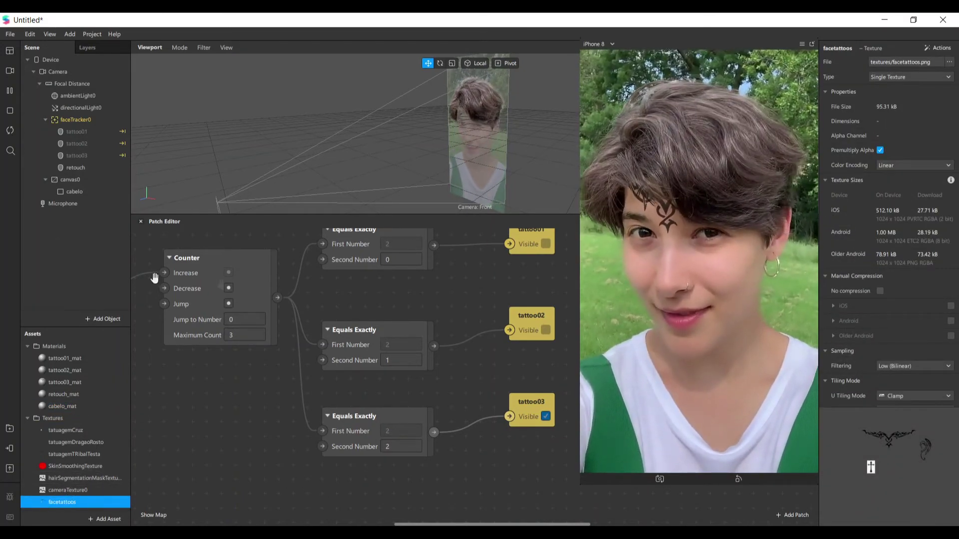
# Add a face mesh under faceTracker0 and name it todasTattoos.
pyautogui.click(84, 119)
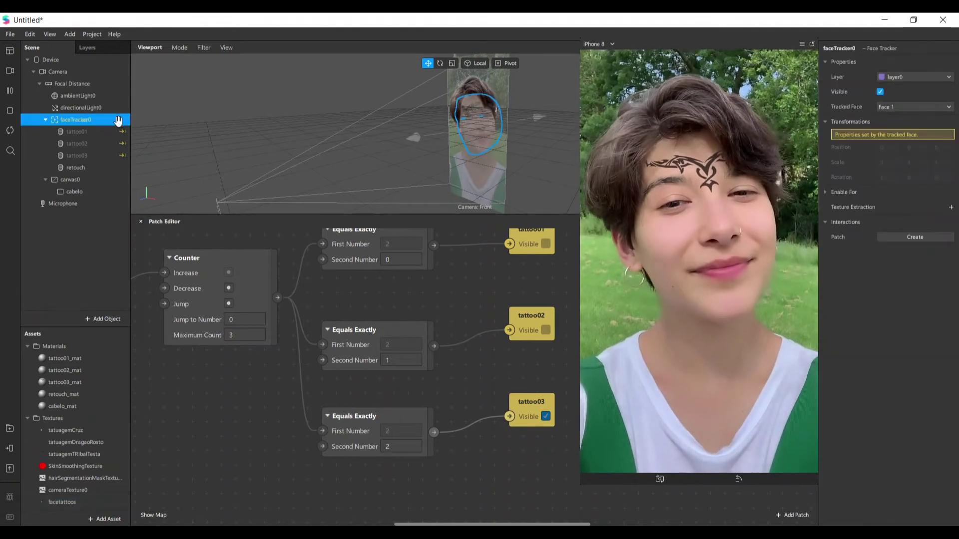
pyautogui.rightClick(84, 119)
pyautogui.moveTo(114, 128)
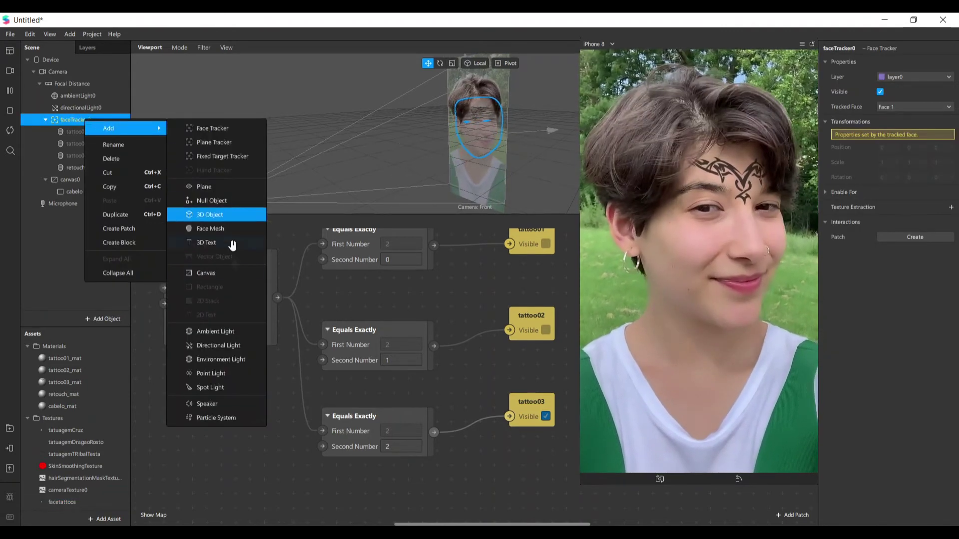
pyautogui.click(207, 229)
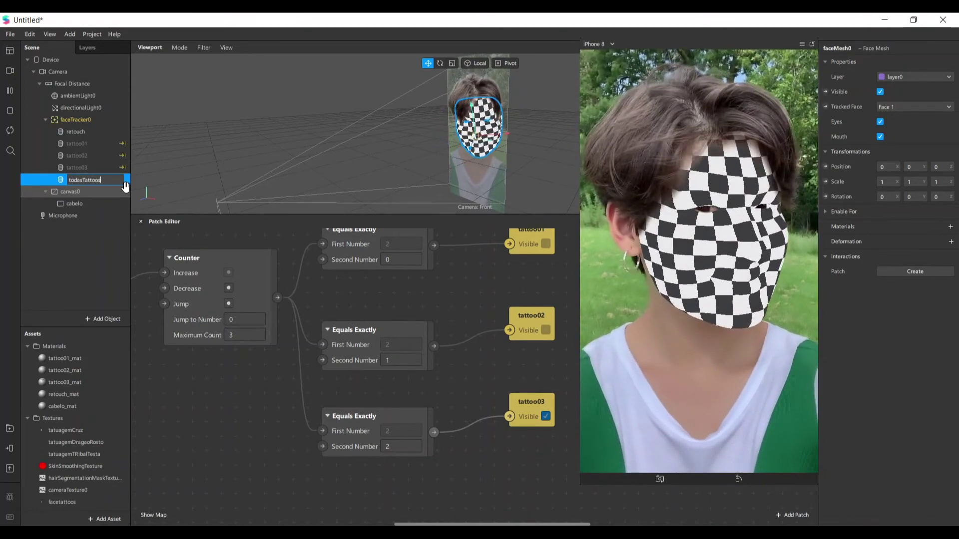
# Create a new material for the todasTattoos mesh and rename it todasTattoos_mat.
pyautogui.click(950, 228)
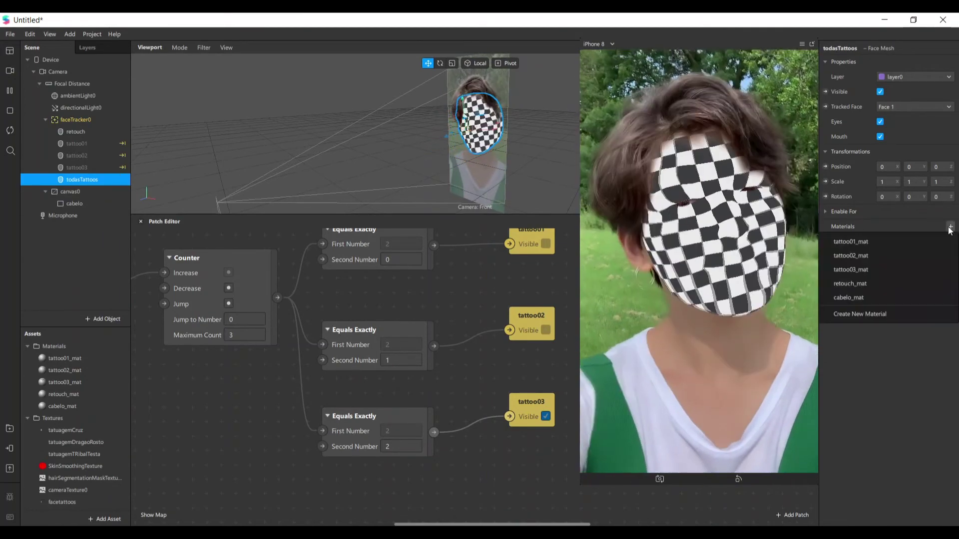
pyautogui.click(851, 316)
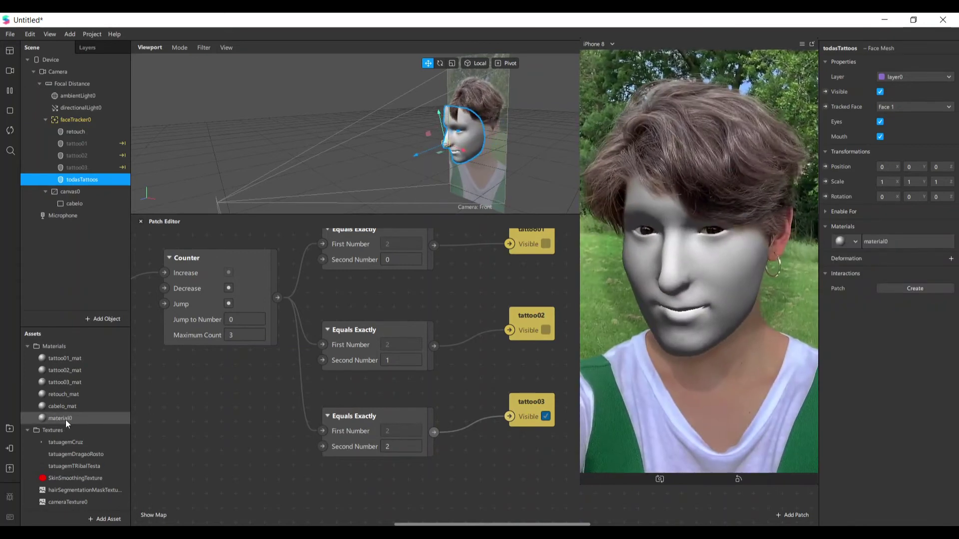
pyautogui.doubleClick(65, 419)
pyautogui.write('toda')
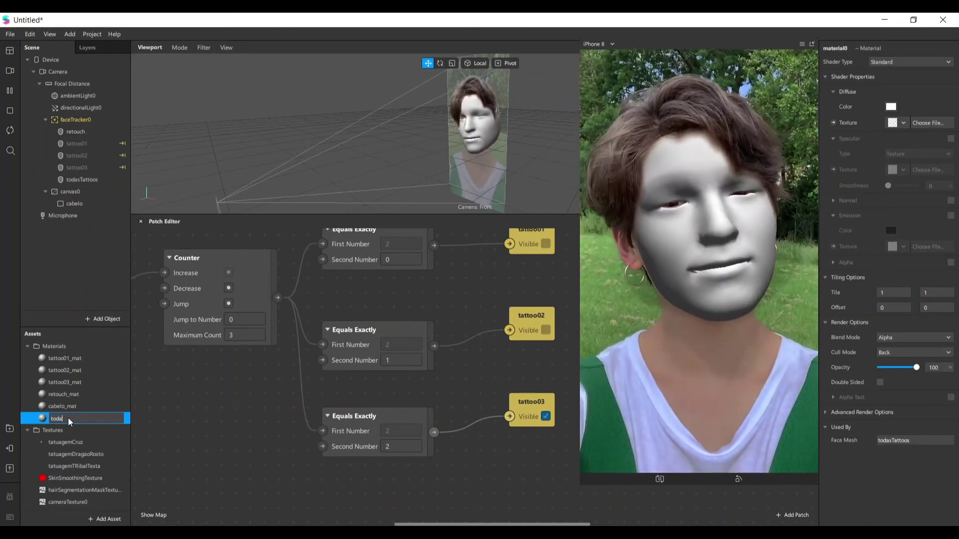
pyautogui.write('sT')
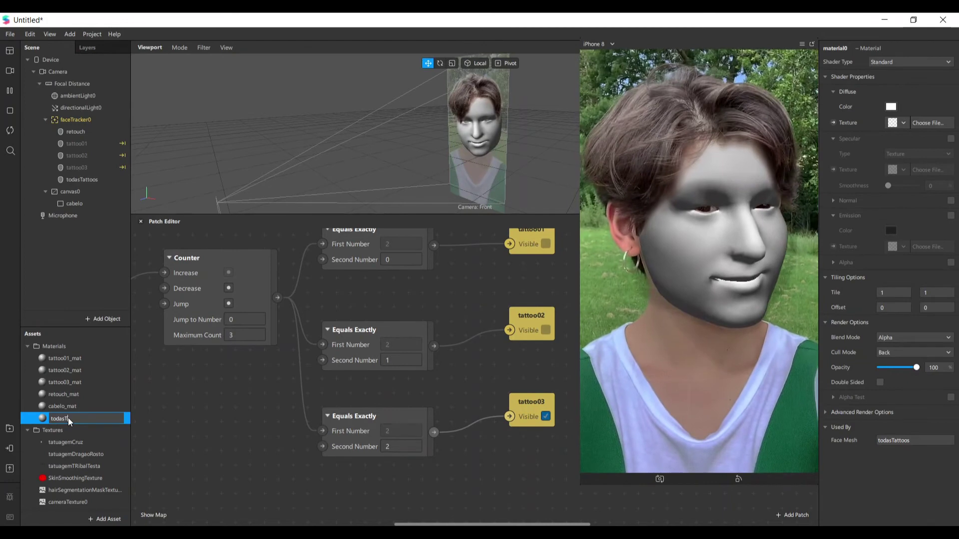
pyautogui.write('attoos_mat')
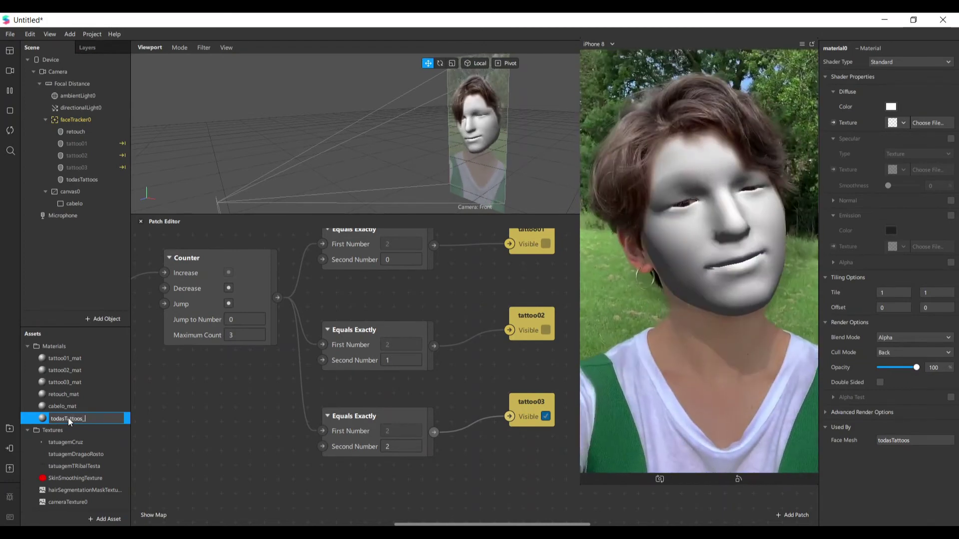
pyautogui.press('Return')
# Set todasTattoos_mat's shader type to Flat and use facetattoos as its diffuse texture.
pyautogui.click(922, 64)
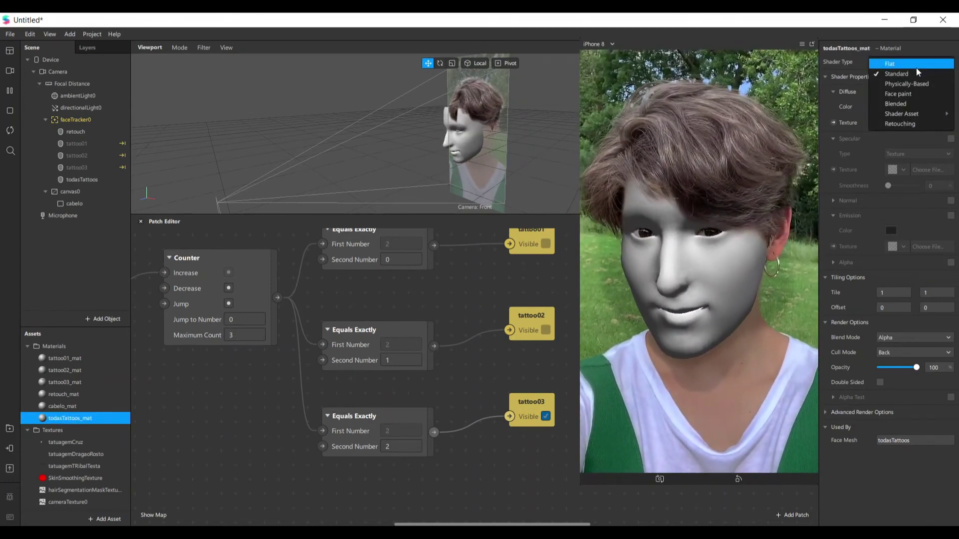
pyautogui.click(913, 125)
pyautogui.click(899, 125)
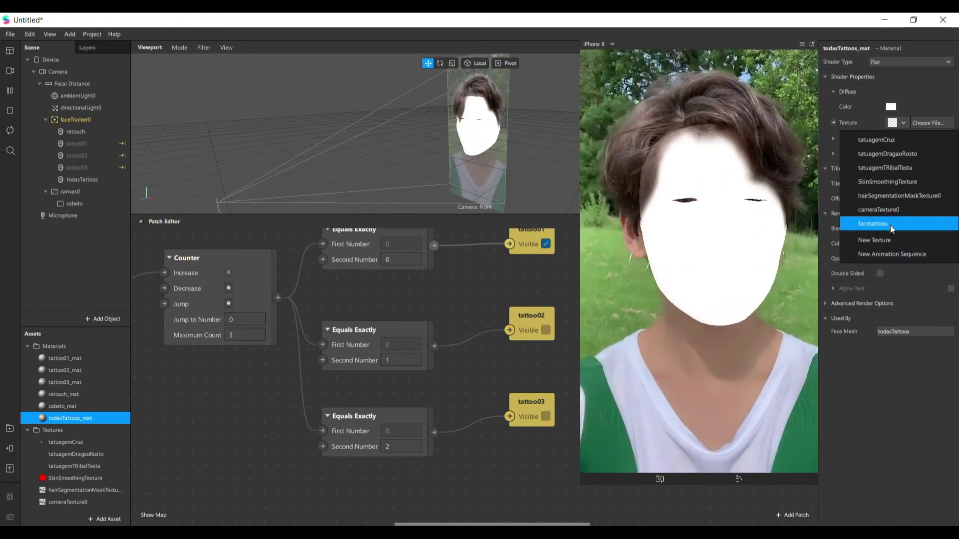
pyautogui.click(890, 225)
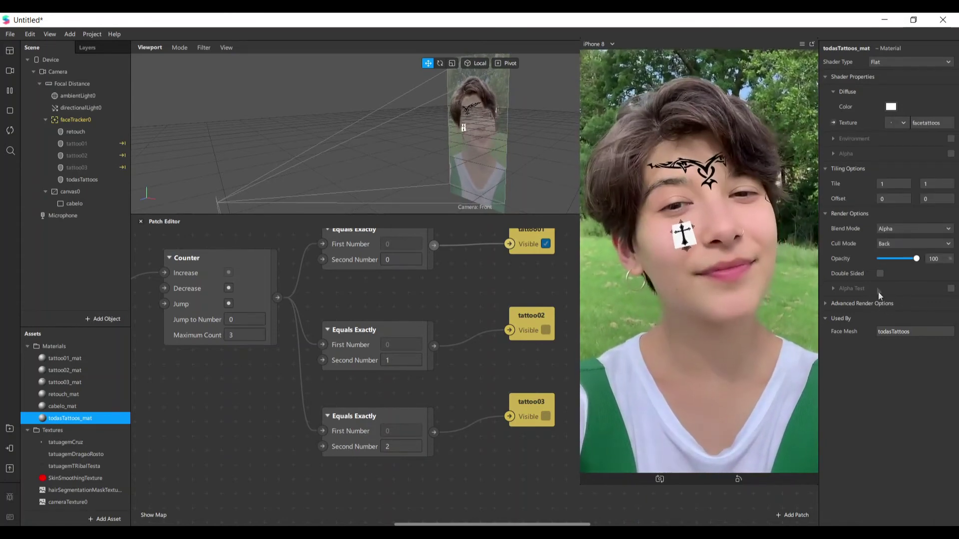
# Set todasTattoos_mat's blend mode to Multiply and its opacity to 70%.
pyautogui.click(928, 229)
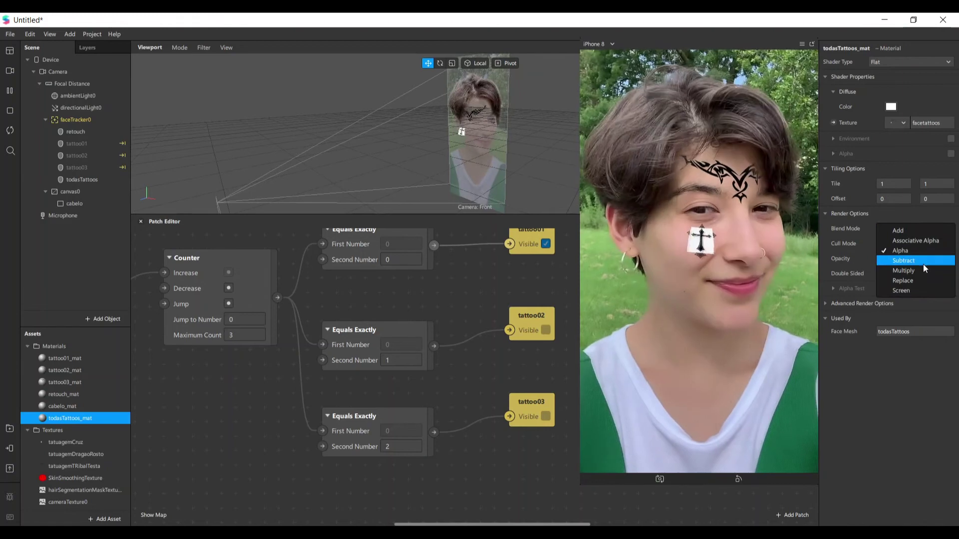
pyautogui.click(923, 270)
pyautogui.moveTo(916, 259); pyautogui.dragTo(905, 259)
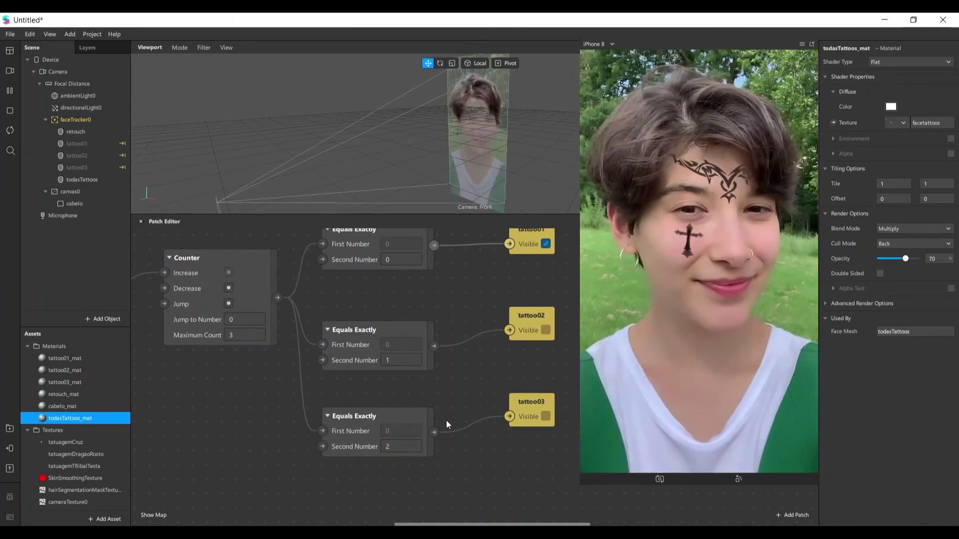
# Create a patch for the todasTattoos mesh's Visible property and place it below the tattoo03 patch.
pyautogui.scroll(-2, 445, 421)
pyautogui.scroll(2, 445, 416)
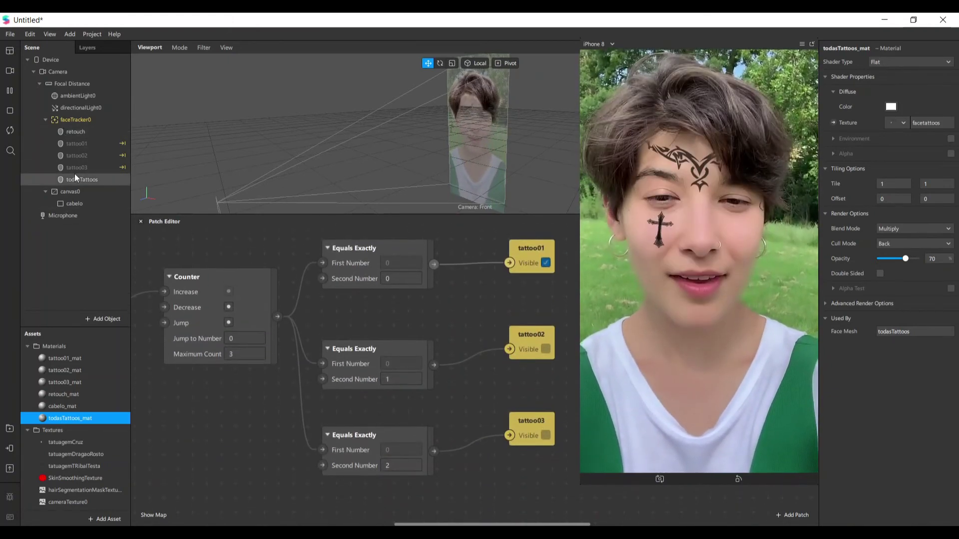
pyautogui.click(80, 179)
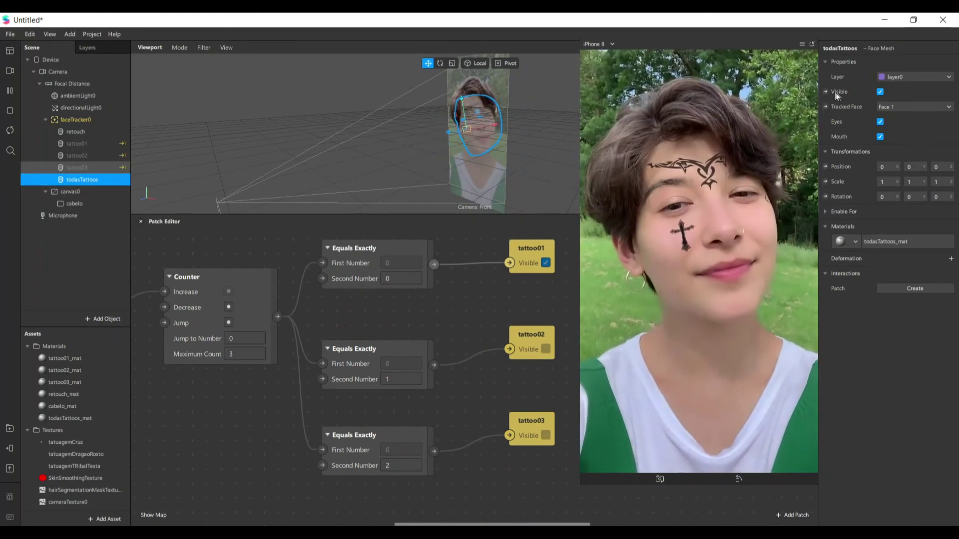
pyautogui.click(825, 92)
pyautogui.moveTo(515, 397); pyautogui.dragTo(481, 457)
pyautogui.scroll(-2, 334, 364)
pyautogui.scroll(2, 343, 367)
# Shift the Equals Exactly patch feeding tattoo03 slightly and set the Counter's Maximum Count to 4.
pyautogui.click(361, 355)
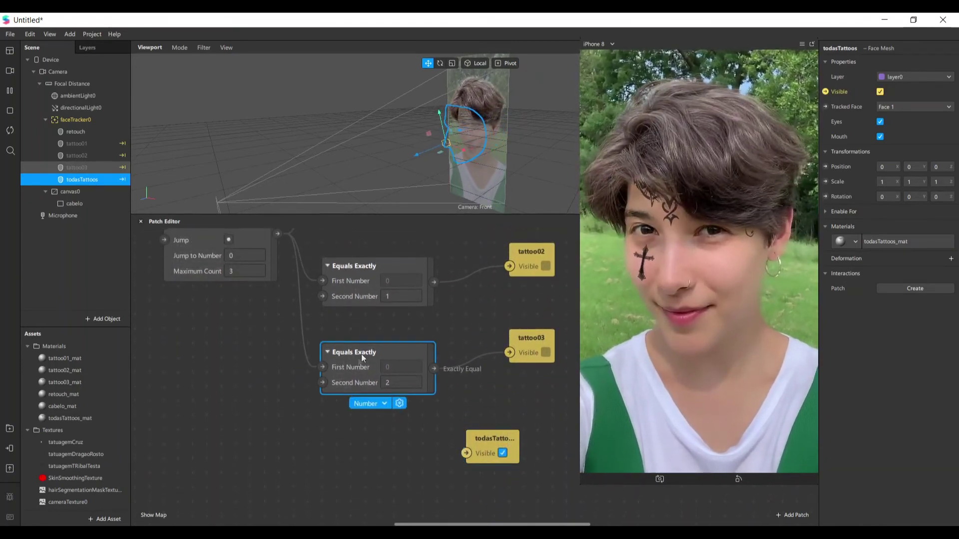
pyautogui.moveTo(361, 356); pyautogui.dragTo(376, 356)
pyautogui.scroll(2, 259, 325)
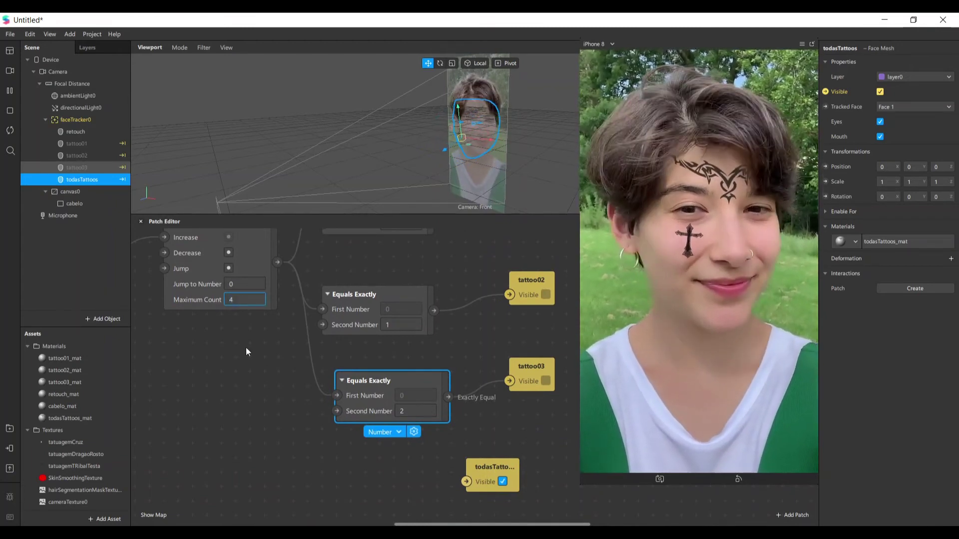
# Add a fourth Equals Exactly patch fed by the Counter's output and place it beside the todasTattoos patch.
pyautogui.scroll(-1, 276, 324)
pyautogui.moveTo(278, 252); pyautogui.dragTo(346, 465)
pyautogui.write('equal')
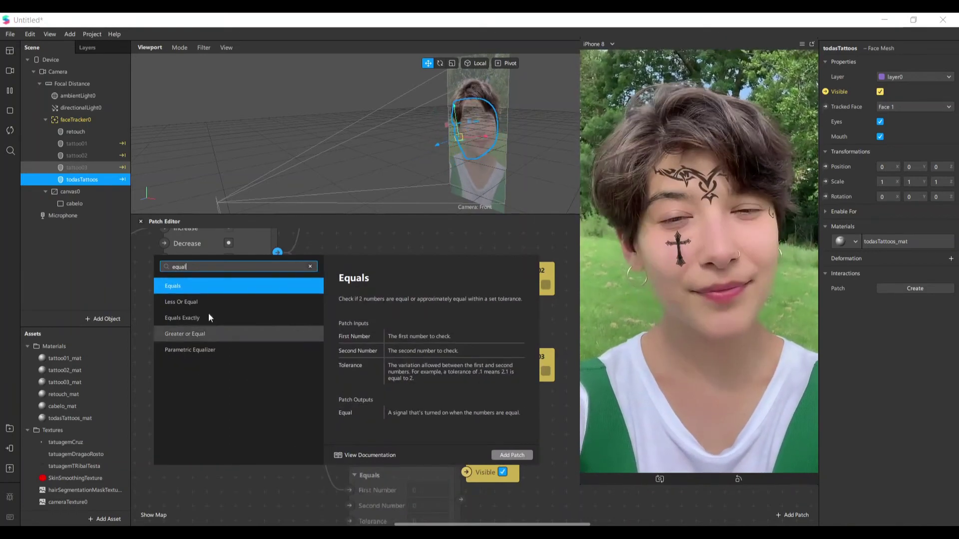
pyautogui.click(208, 315)
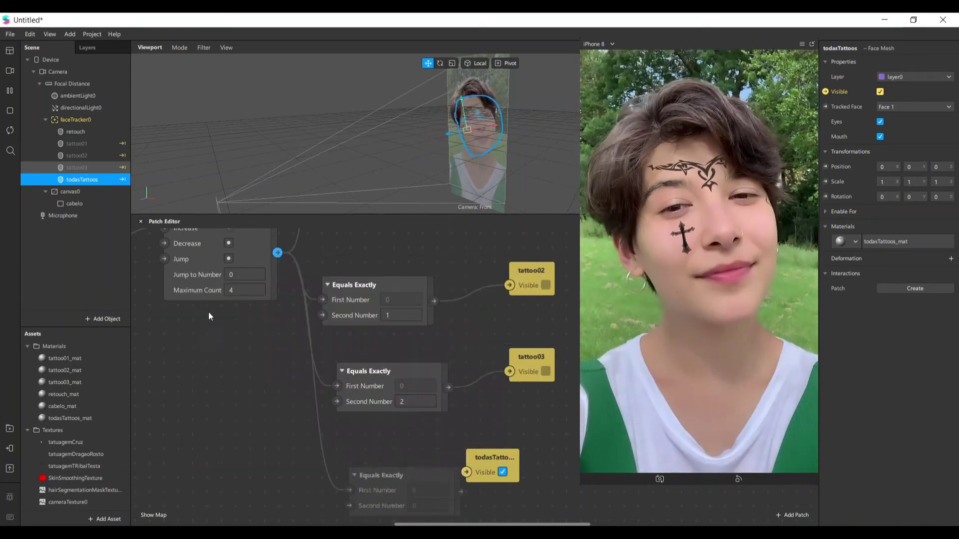
pyautogui.scroll(-4, 371, 439)
pyautogui.moveTo(394, 439); pyautogui.dragTo(346, 430)
# Set the new Equals Exactly patch's Second Number to 3 and connect its output to todasTattoos' Visible input.
pyautogui.click(391, 464)
pyautogui.write('3')
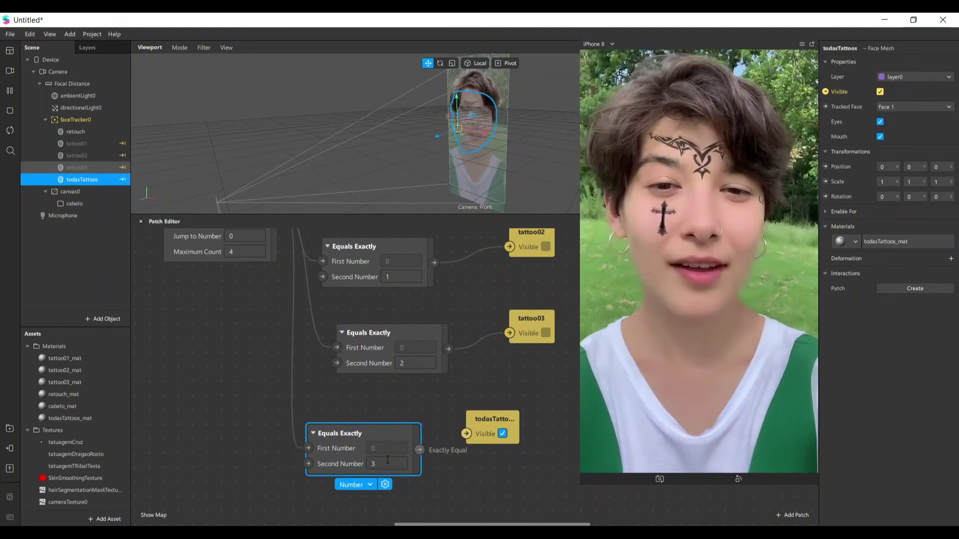
pyautogui.moveTo(419, 450); pyautogui.dragTo(467, 433)
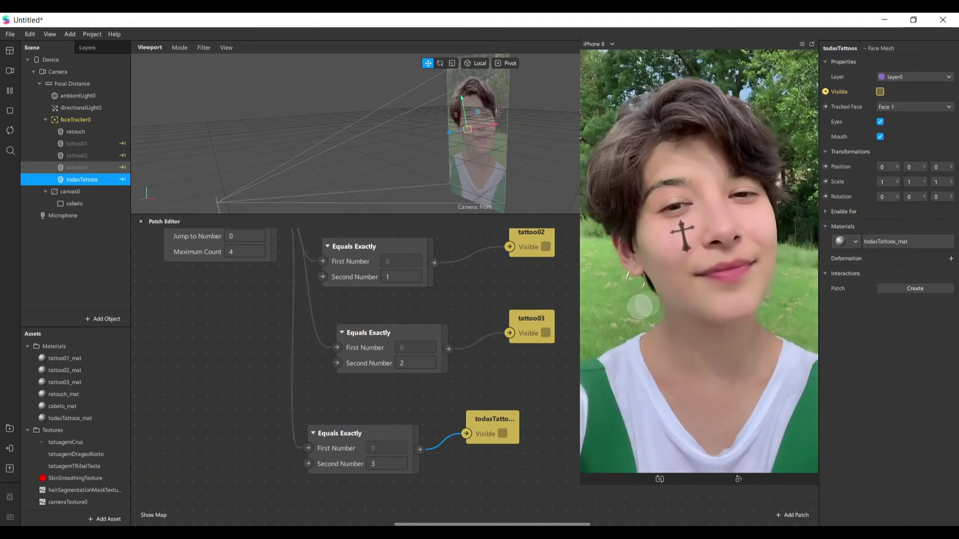
# Test the screen-tap switching in the simulator through all single tattoos up to the combined todasTattoos look.
pyautogui.click(751, 249)
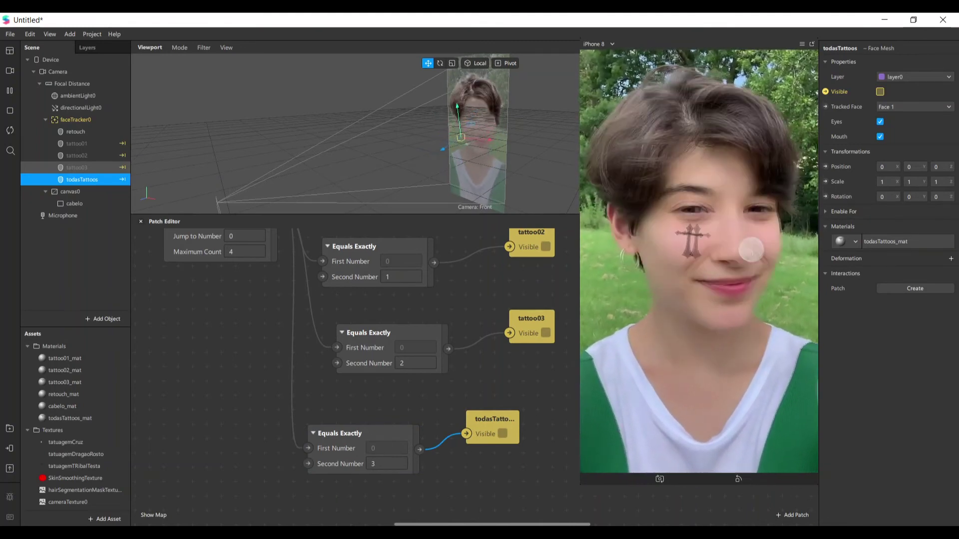
pyautogui.click(723, 295)
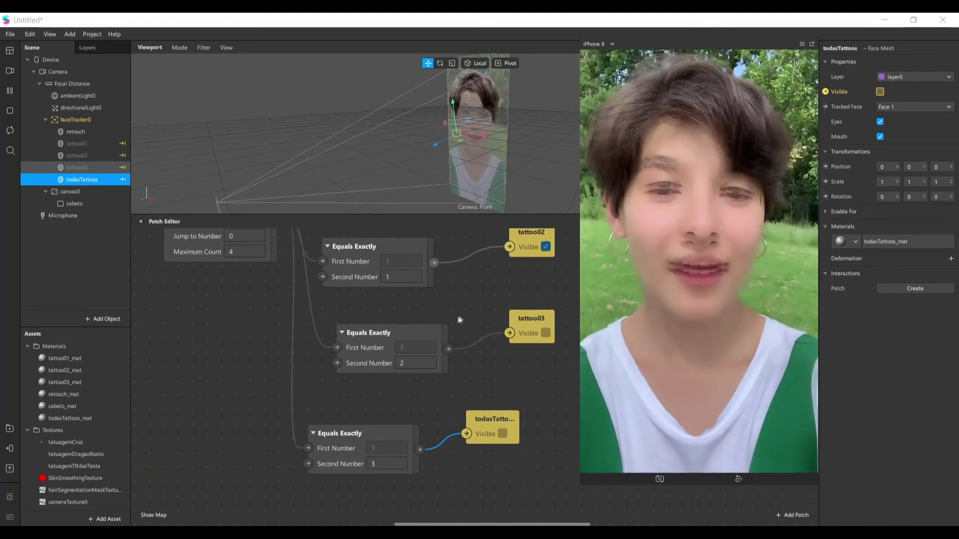
pyautogui.scroll(3, 462, 319)
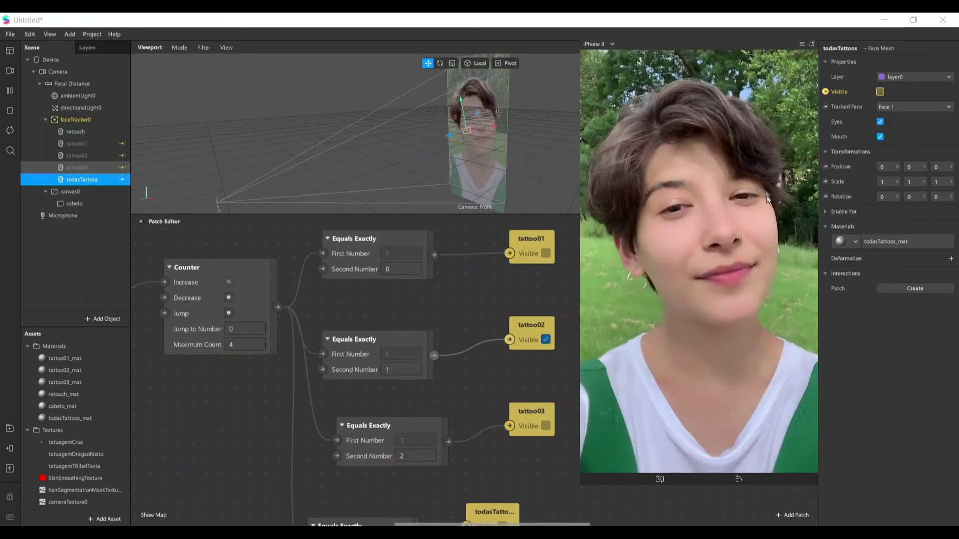
pyautogui.click(709, 302)
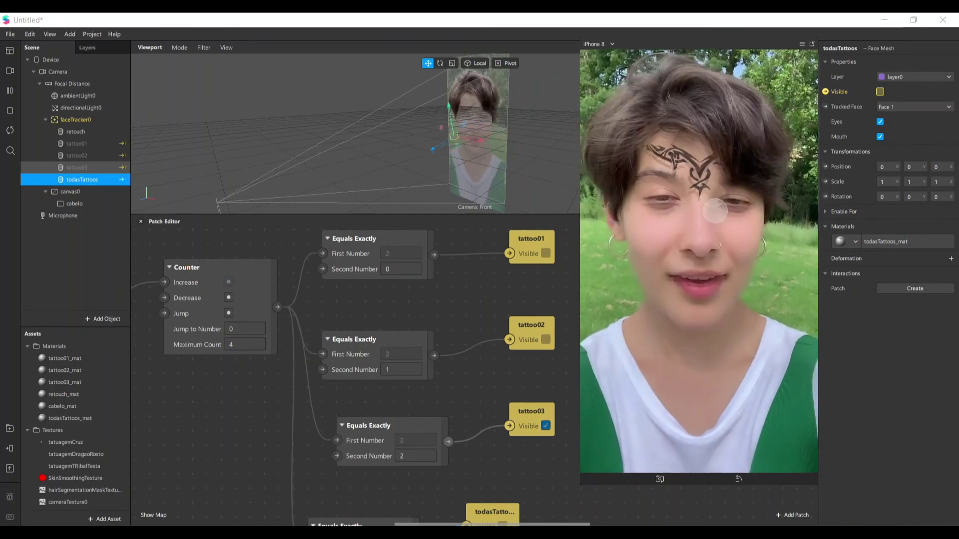
pyautogui.click(724, 333)
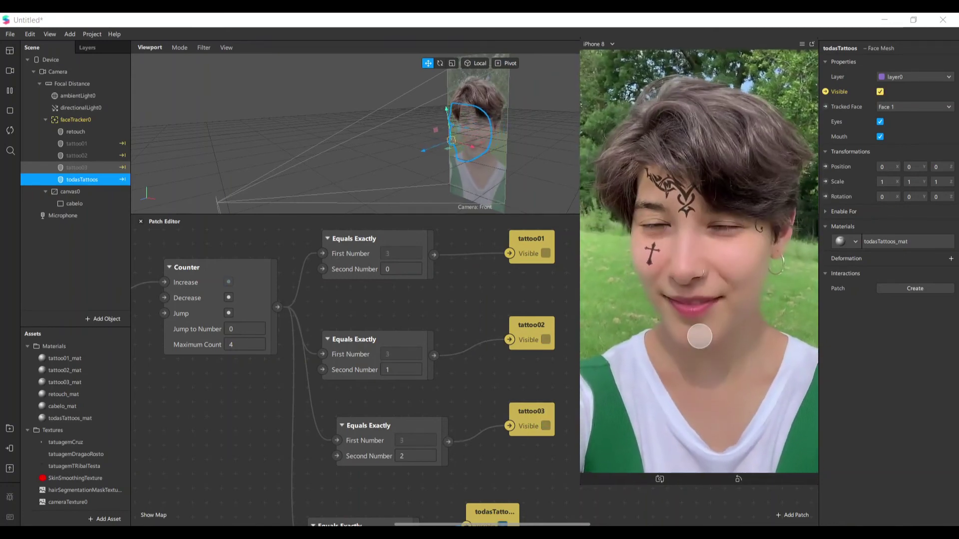
# Preview the combined tattoos on several other simulation people, ending with the bearded man in black on a white background.
pyautogui.click(9, 72)
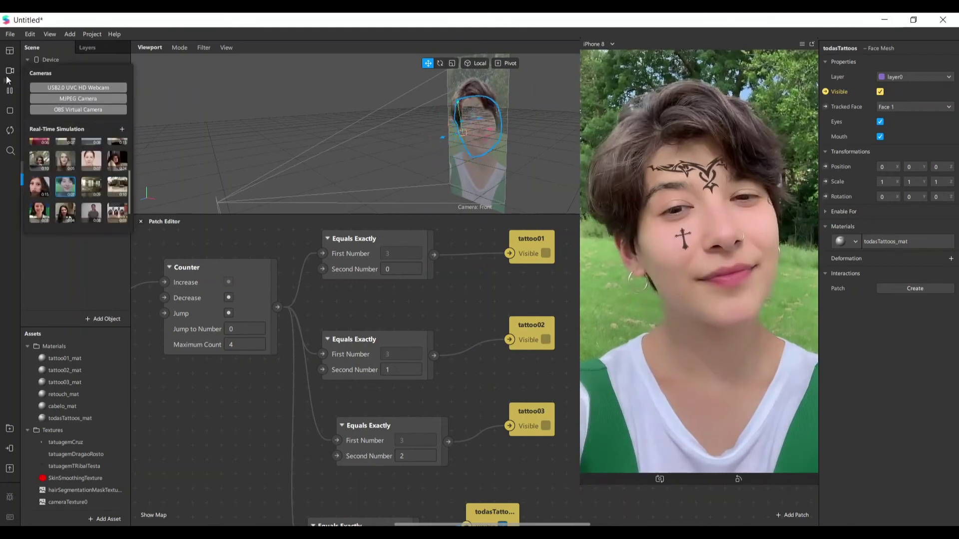
pyautogui.click(66, 209)
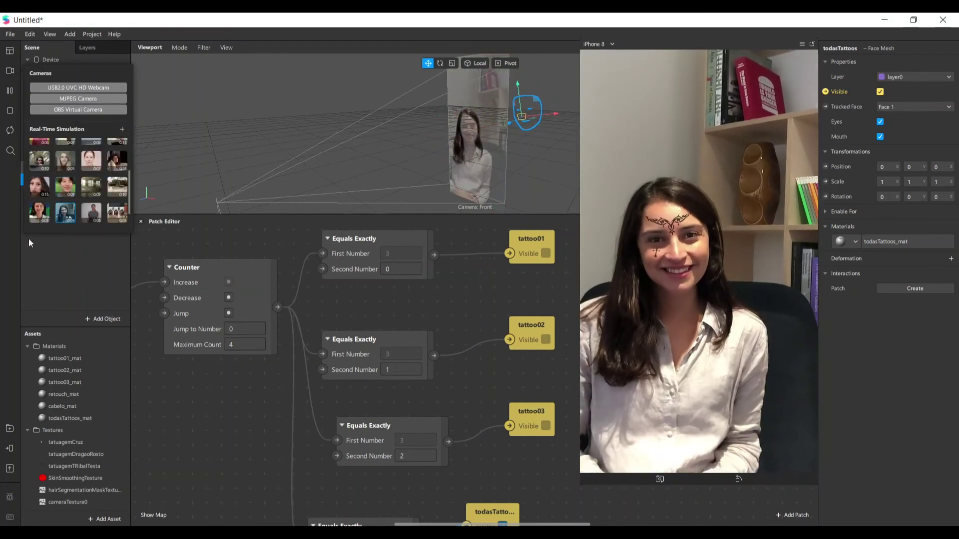
pyautogui.click(93, 212)
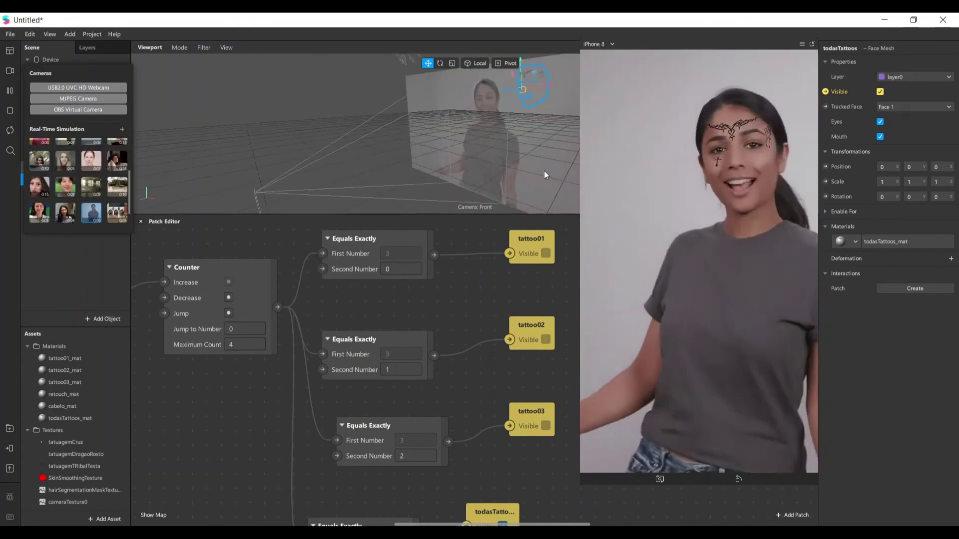
pyautogui.click(36, 215)
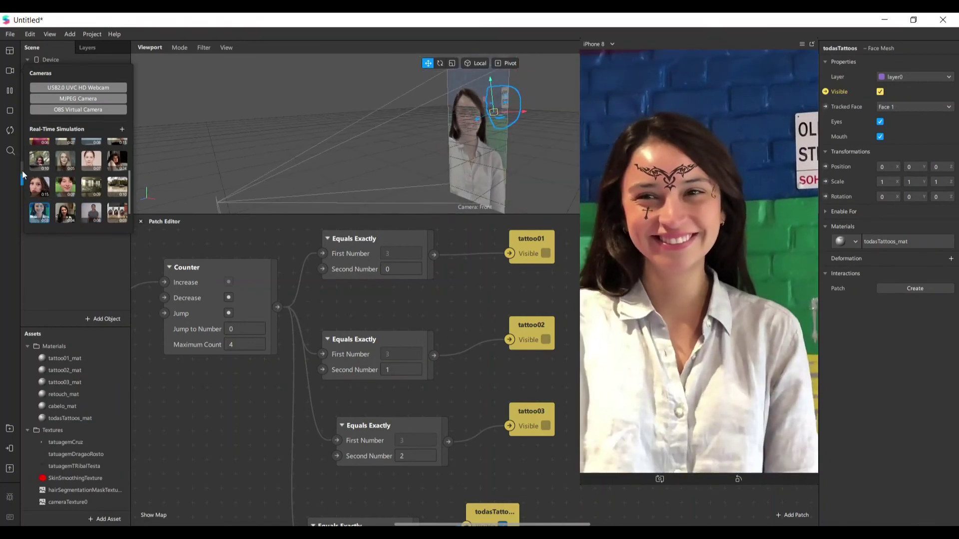
pyautogui.click(40, 160)
pyautogui.scroll(3, 65, 179)
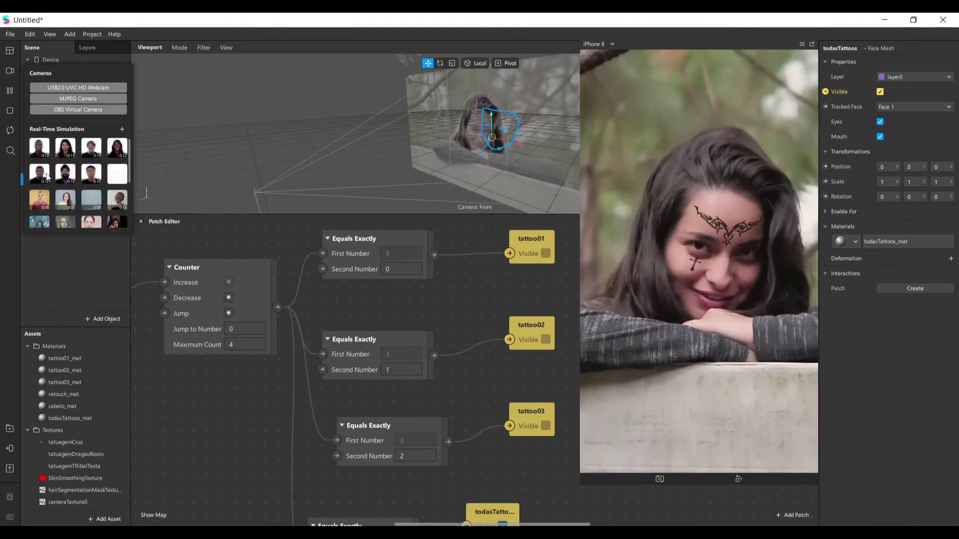
pyautogui.click(39, 173)
pyautogui.click(160, 360)
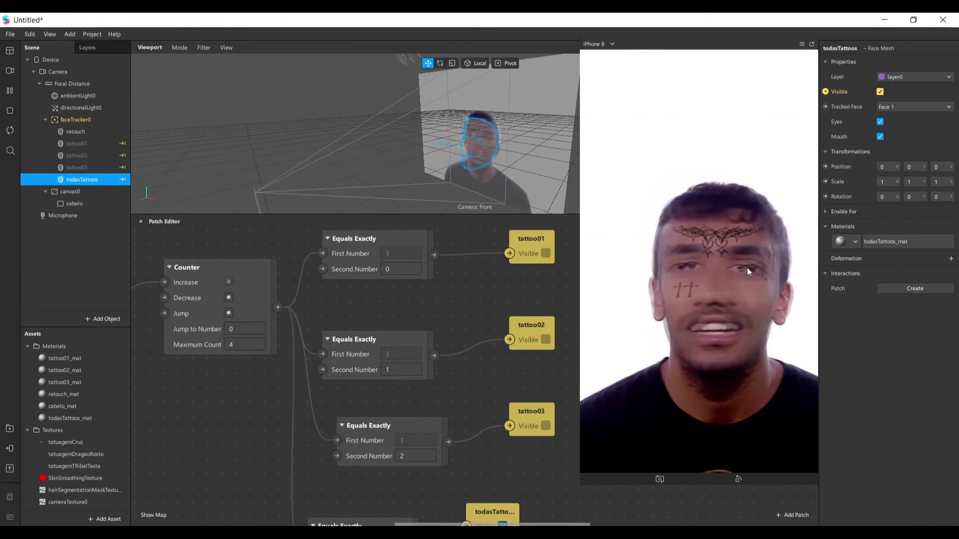
# Set the Face Tracking capability's Accuracy to High in the project properties.
pyautogui.click(90, 34)
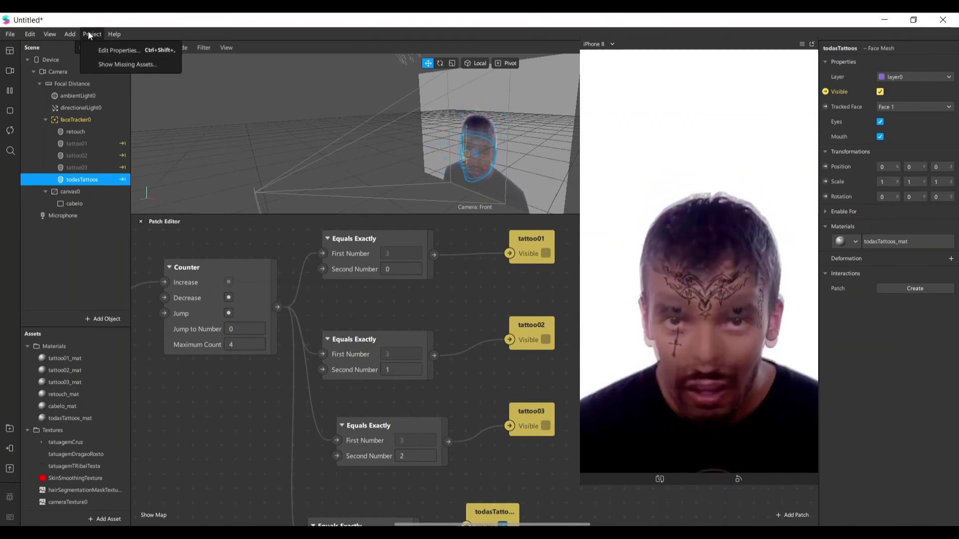
pyautogui.click(106, 51)
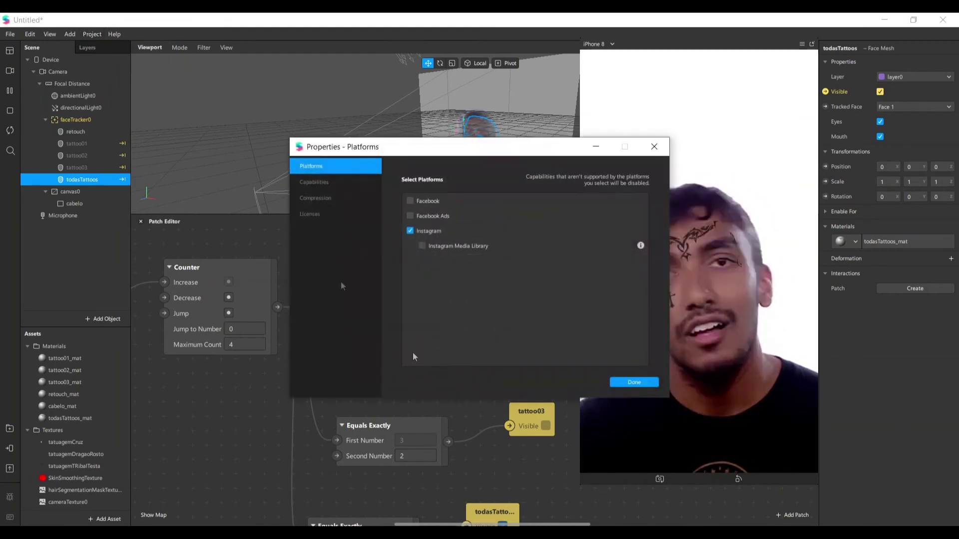
pyautogui.click(320, 184)
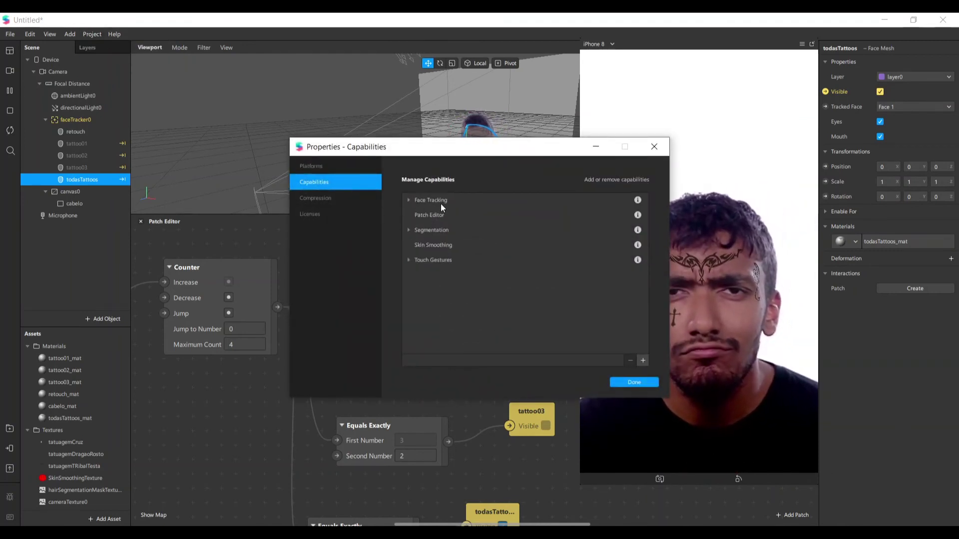
pyautogui.click(409, 200)
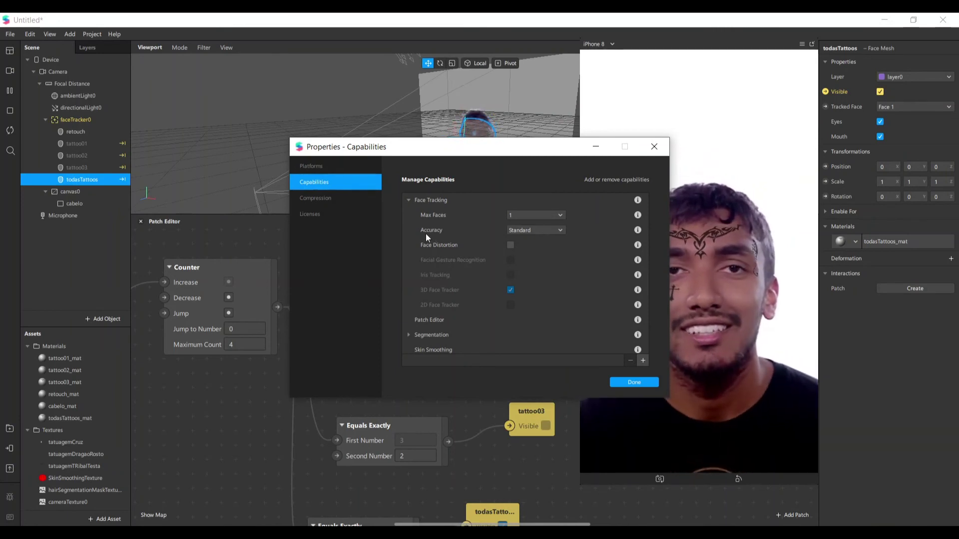
pyautogui.click(521, 229)
pyautogui.click(541, 241)
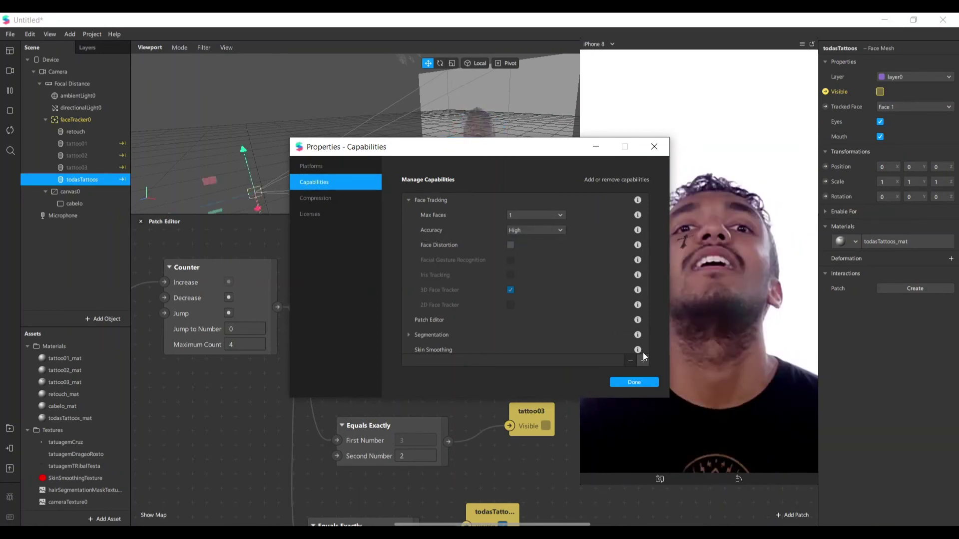
pyautogui.click(634, 383)
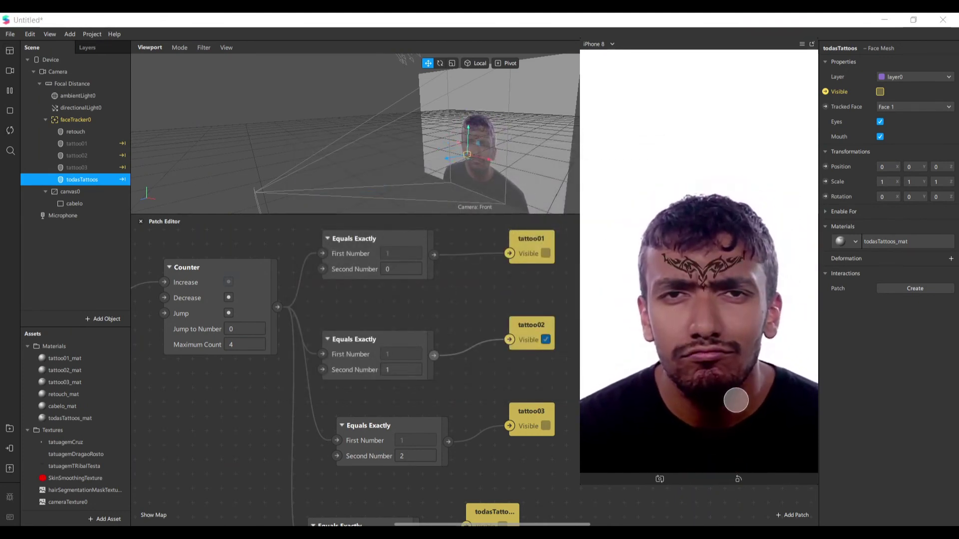
# Retest the screen-tap switching in the simulator by cycling repeatedly through the single tattoos and the combined todasTattoos look.
pyautogui.click(736, 400)
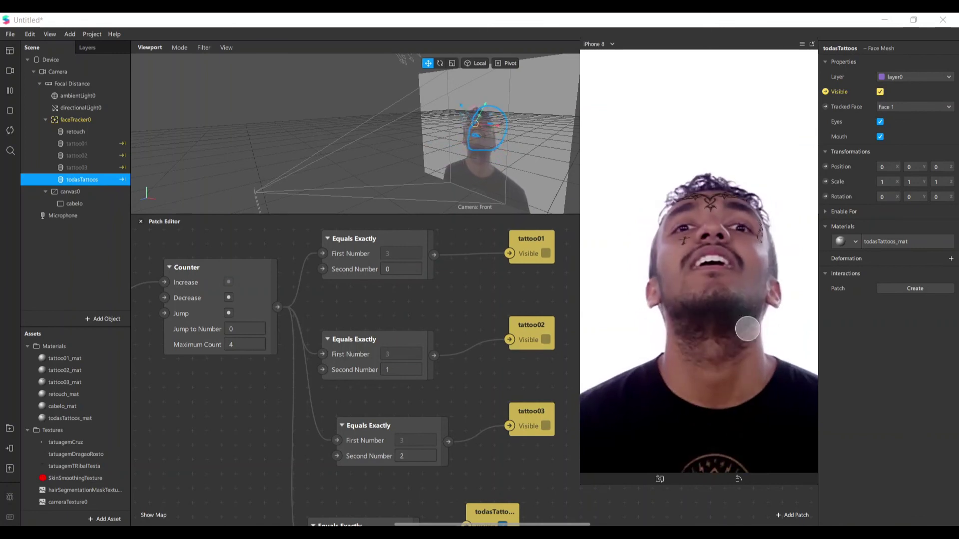
pyautogui.click(746, 448)
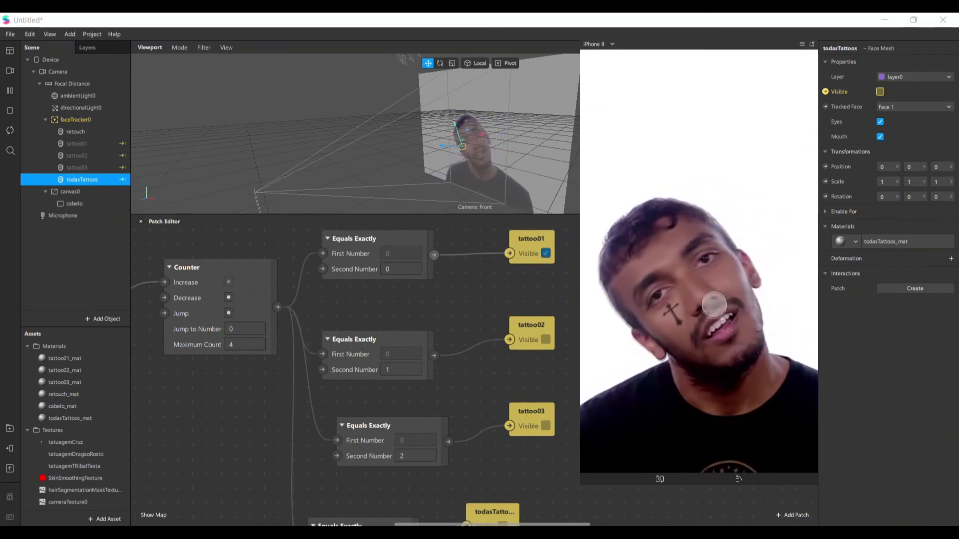
pyautogui.click(735, 425)
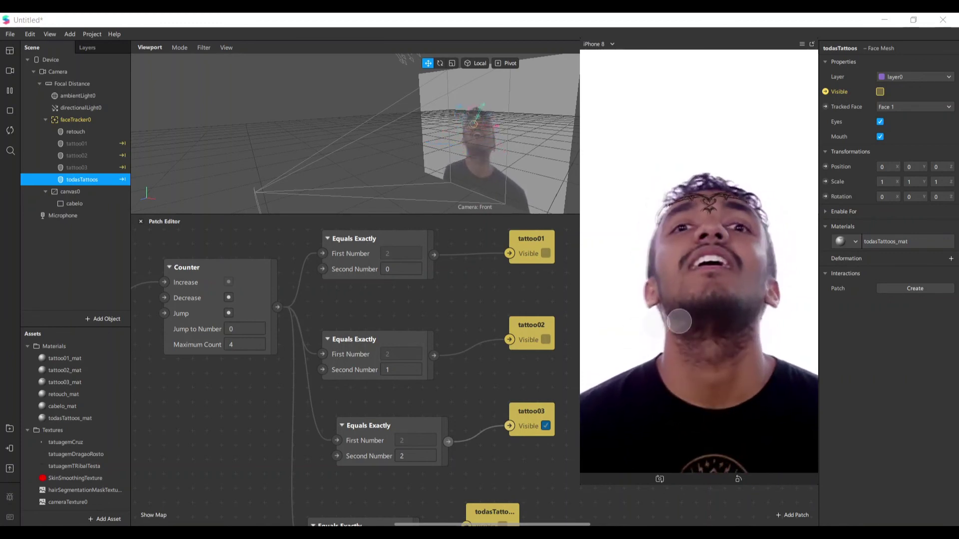
pyautogui.click(667, 300)
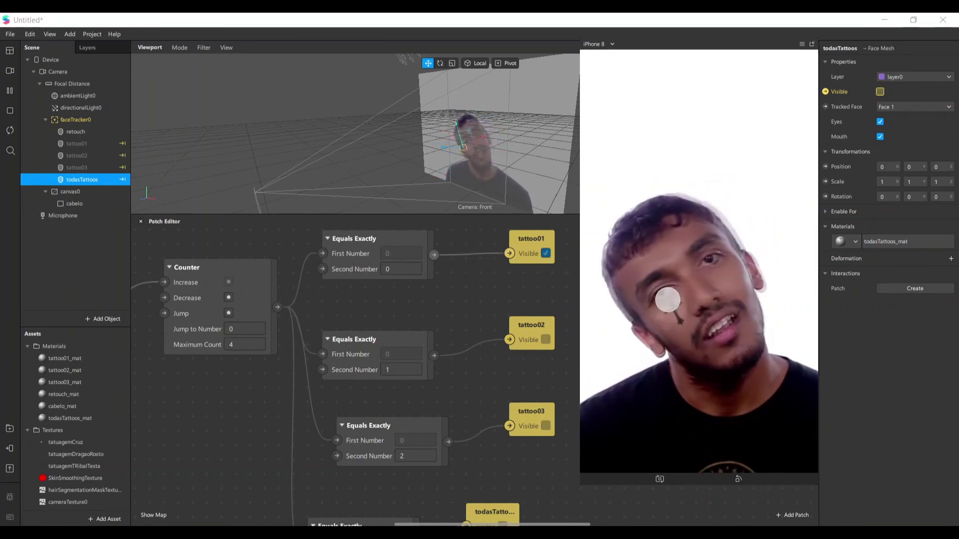
pyautogui.click(9, 452)
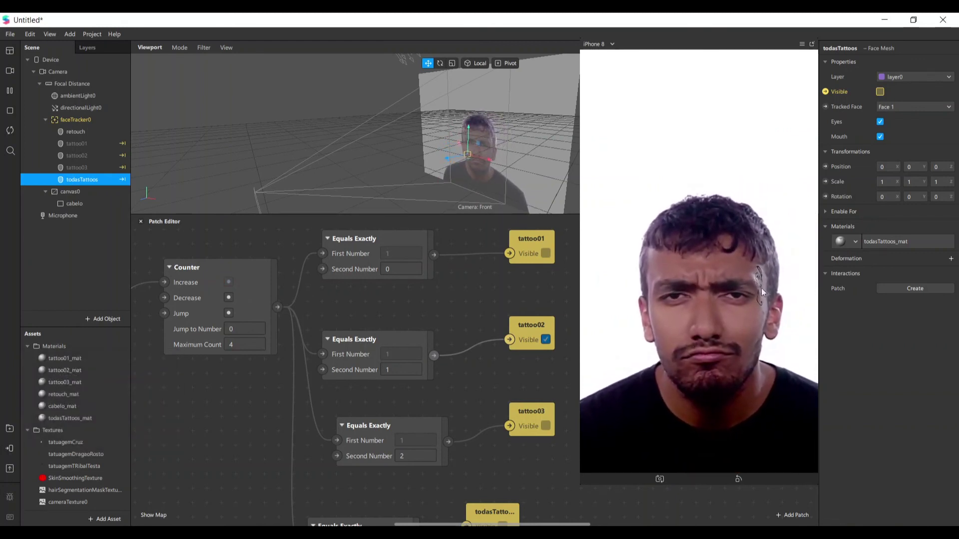